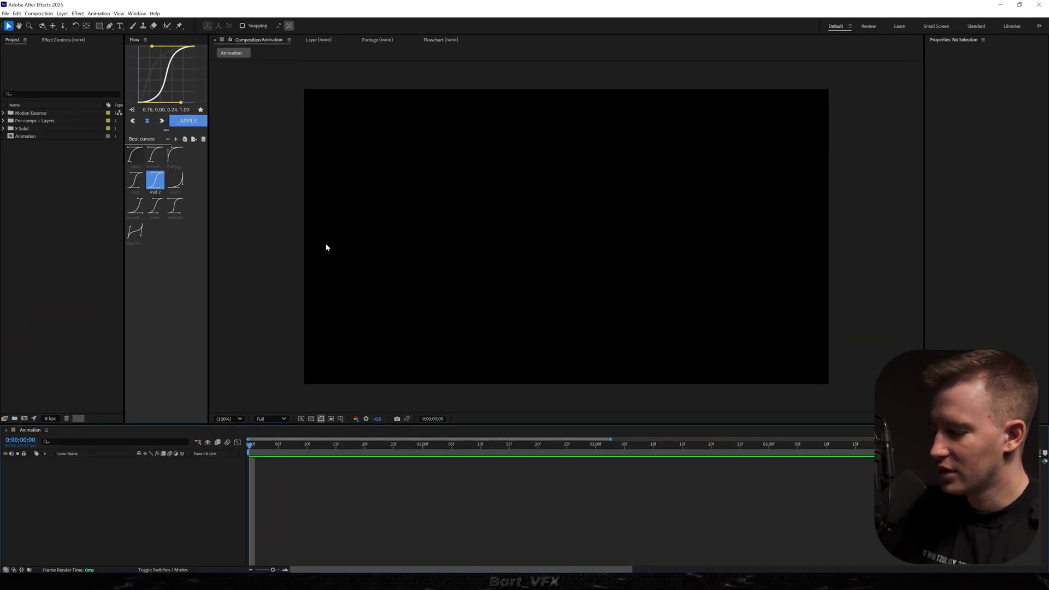
Add a "stop" text layer to the Animation composition and centre both its anchor point and the text in the frame
{"action": "key", "text": "ctrl+k"}
{"action": "left_click", "coordinate": [784, 355]}
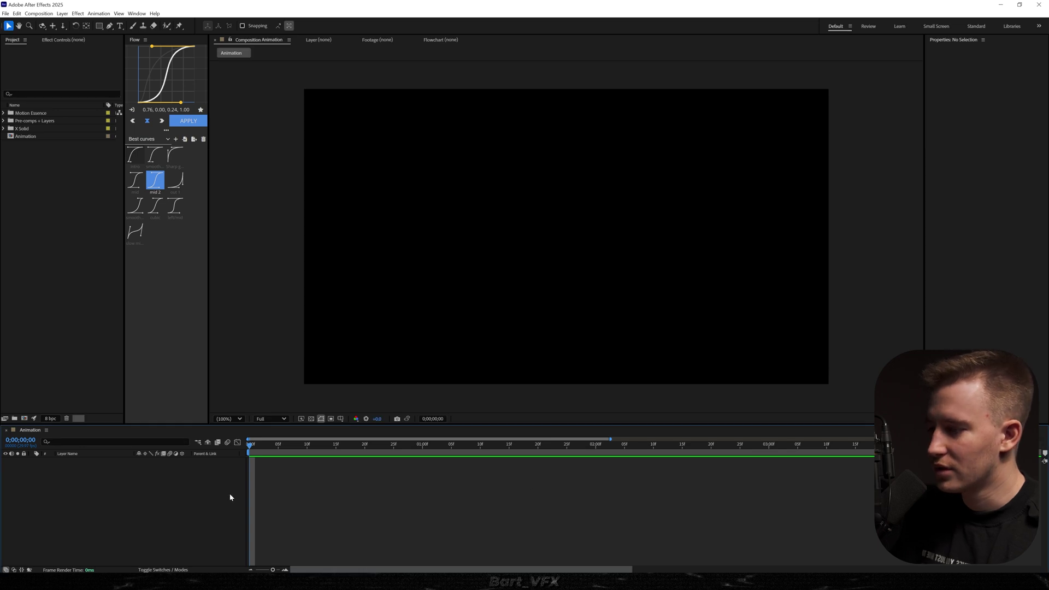
{"action": "key", "text": "ctrl+t"}
{"action": "left_click", "coordinate": [481, 230]}
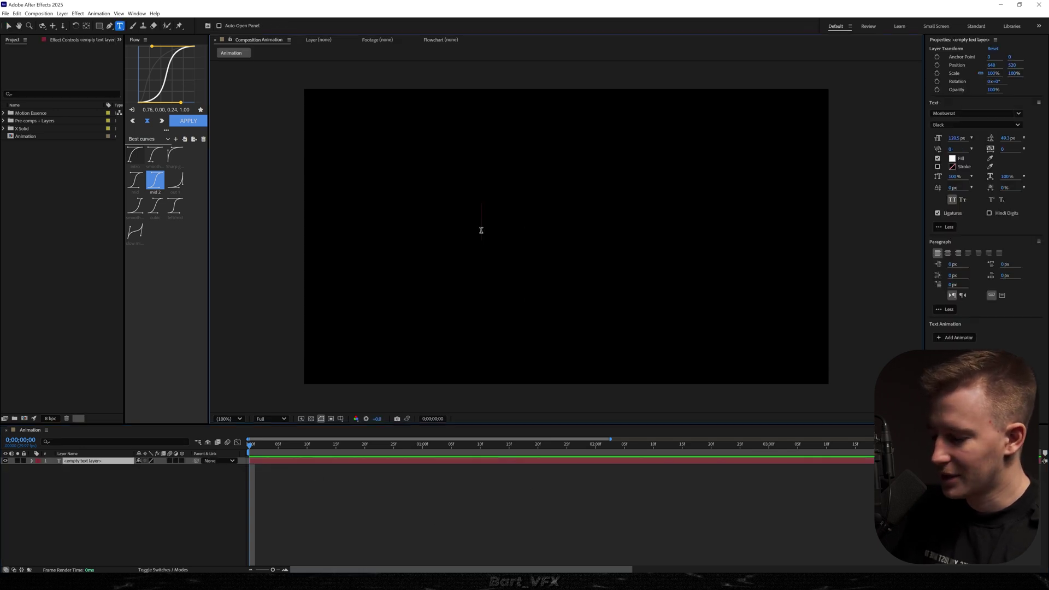
{"action": "type", "text": "stop"}
{"action": "key", "text": "Escape"}
{"action": "key", "text": "ctrl+alt+Home"}
{"action": "key", "text": "ctrl+Home"}
{"action": "left_click", "coordinate": [174, 502]}
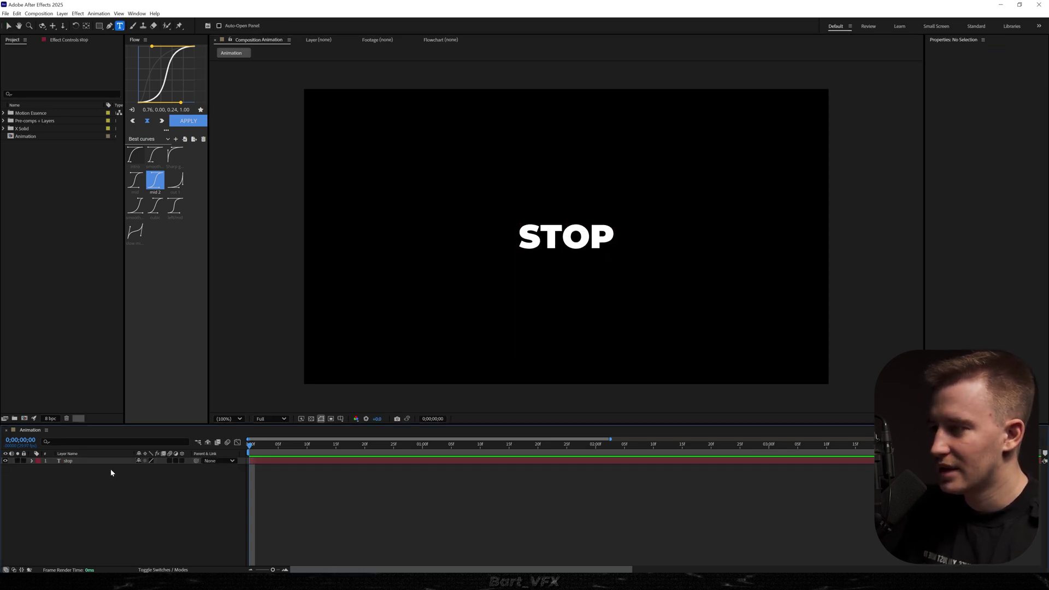
Create a two-node camera using the 35mm preset
{"action": "right_click", "coordinate": [72, 491]}
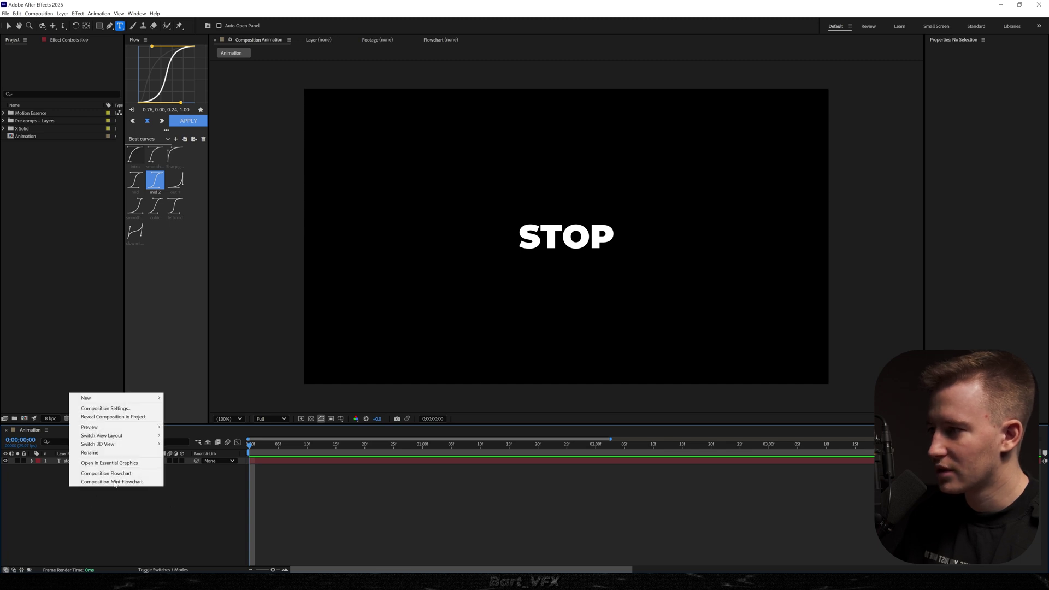
{"action": "mouse_move", "coordinate": [107, 399]}
{"action": "left_click", "coordinate": [182, 434]}
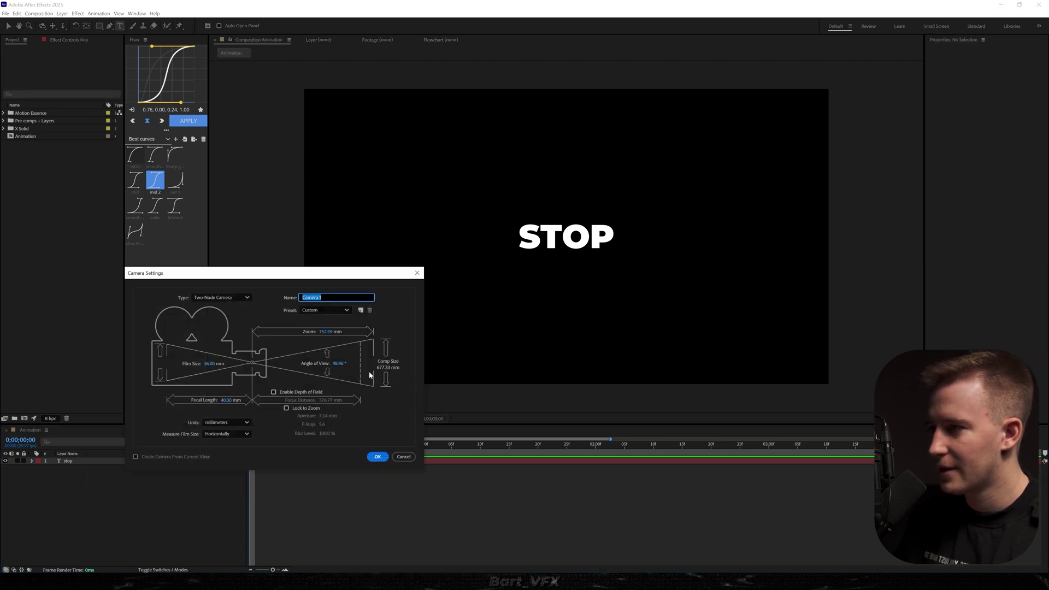
{"action": "left_click", "coordinate": [318, 311]}
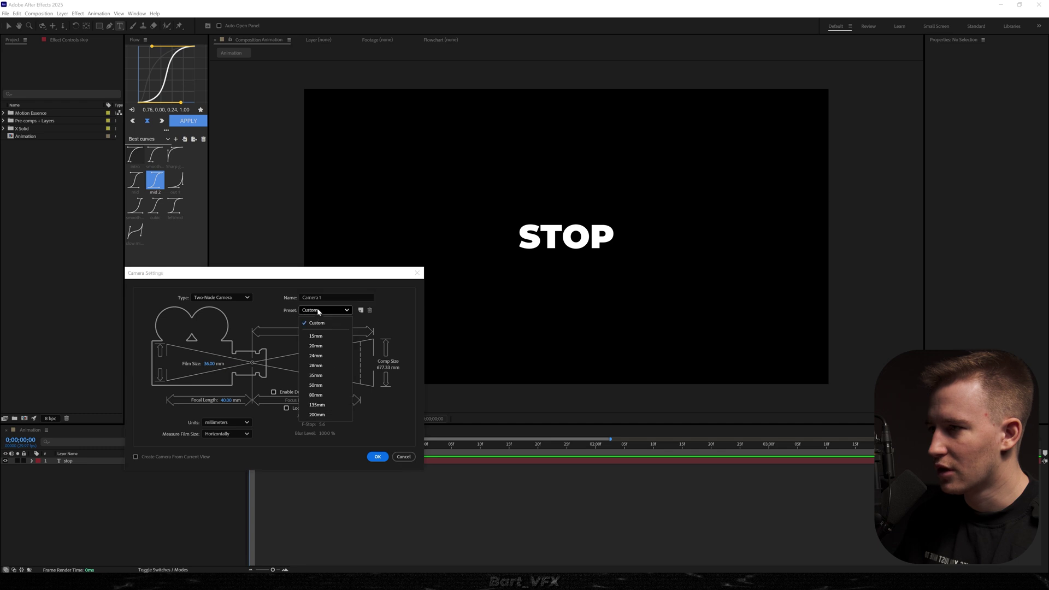
{"action": "left_click", "coordinate": [316, 375]}
{"action": "left_click", "coordinate": [377, 457]}
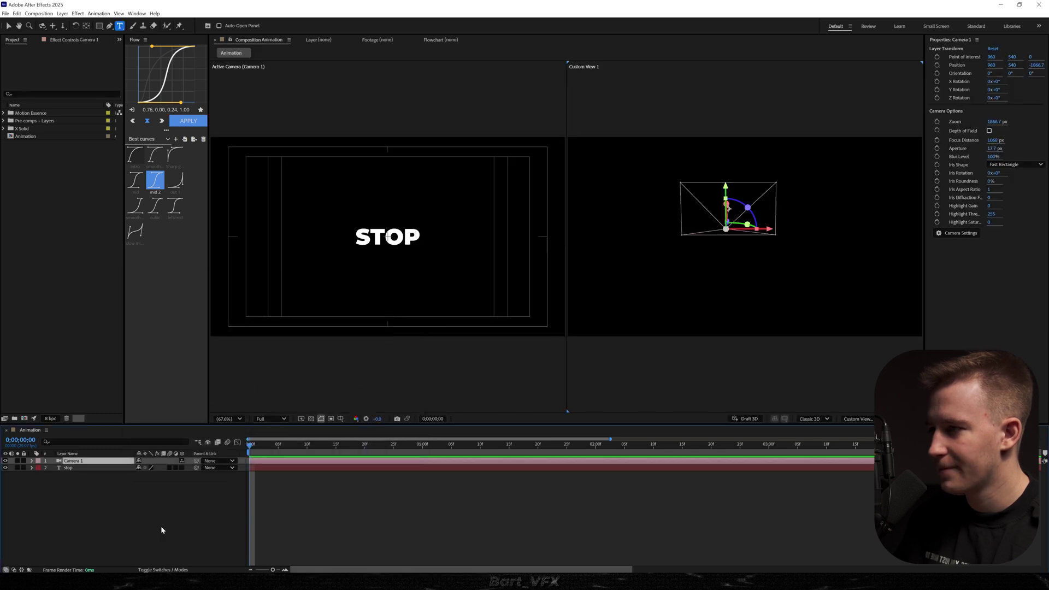
Add a null object named "cam control 1" and parent Camera 1 to it
{"action": "right_click", "coordinate": [107, 416]}
{"action": "mouse_move", "coordinate": [137, 420]}
{"action": "left_click", "coordinate": [224, 465]}
{"action": "left_click_drag", "start_coordinate": [196, 468], "coordinate": [115, 461]}
{"action": "left_click", "coordinate": [103, 468], "text": "shift"}
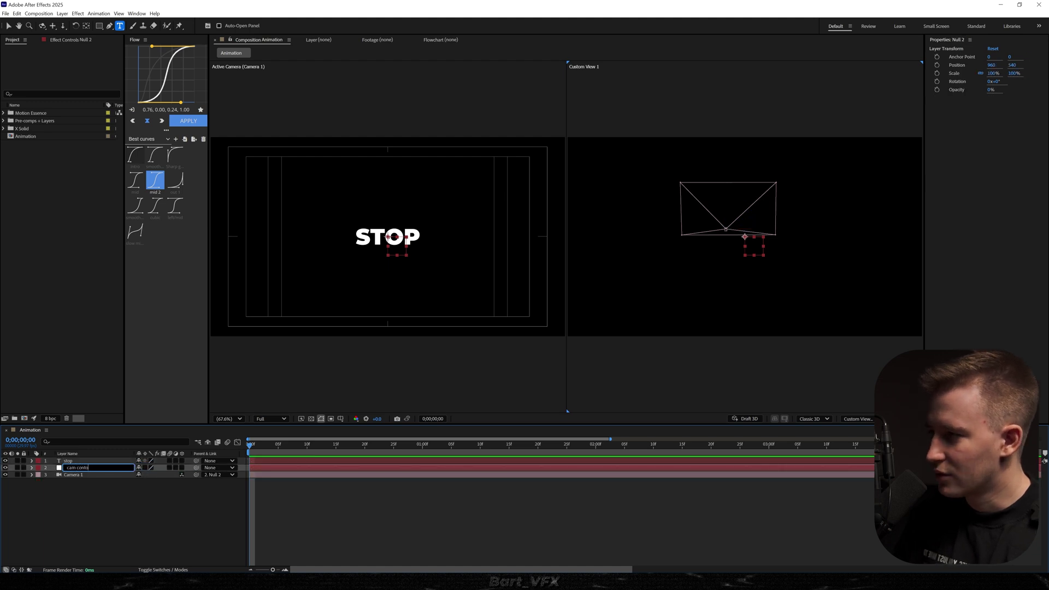
Label cam control 1 and Camera 1 cyan, and make the stop text and the null 3D layers
{"action": "left_click", "coordinate": [78, 473], "text": "shift"}
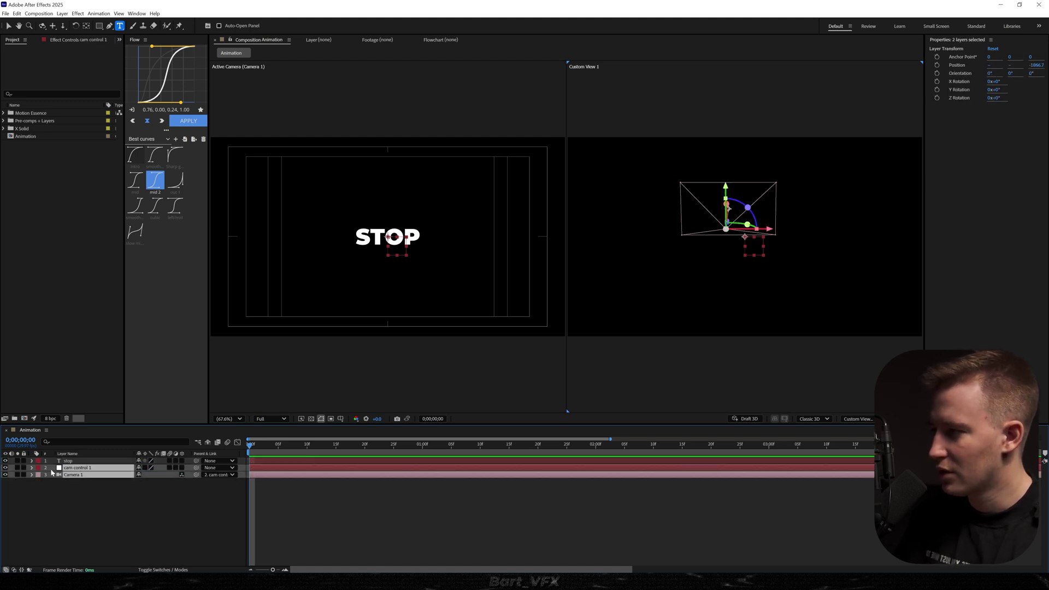
{"action": "left_click", "coordinate": [38, 474]}
{"action": "left_click", "coordinate": [62, 449]}
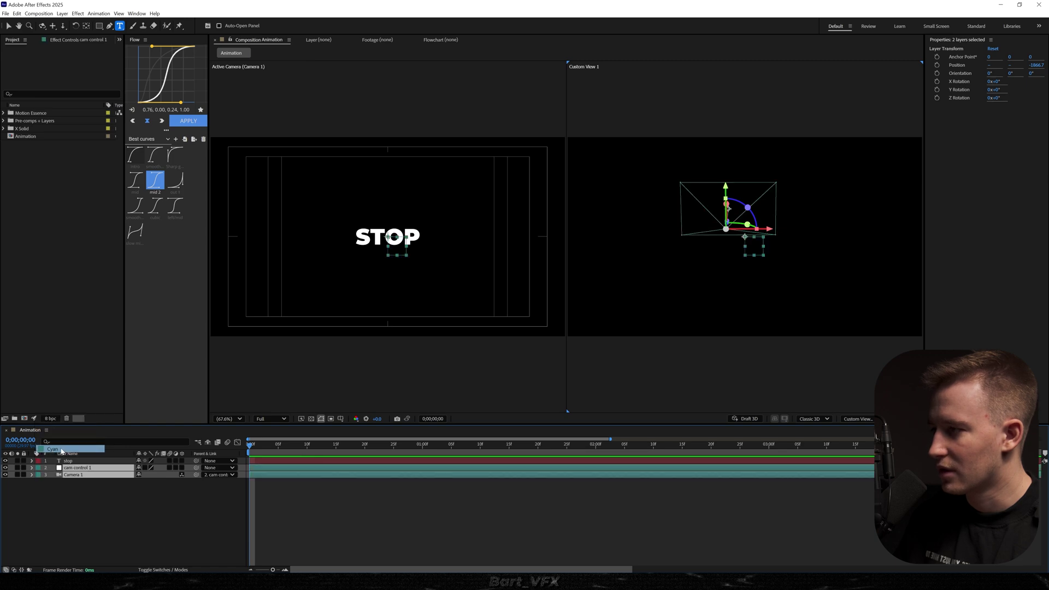
{"action": "left_click", "coordinate": [248, 482]}
Keyframe cam control 1's Position to move from Y 857 at the start to Y 540 at about 0;00;01;03
{"action": "left_click", "coordinate": [116, 468]}
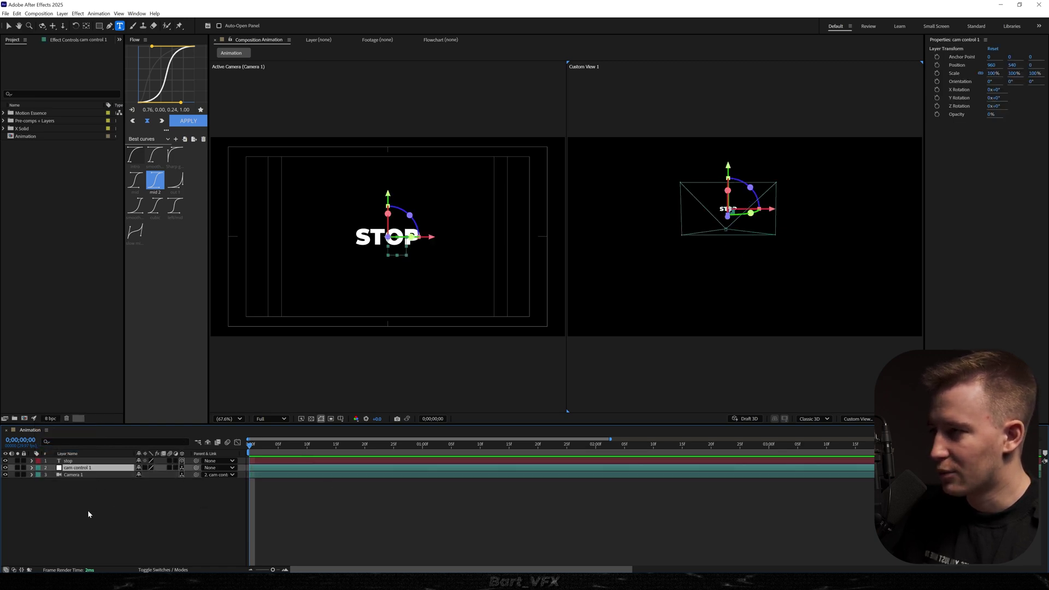
{"action": "key", "text": "p"}
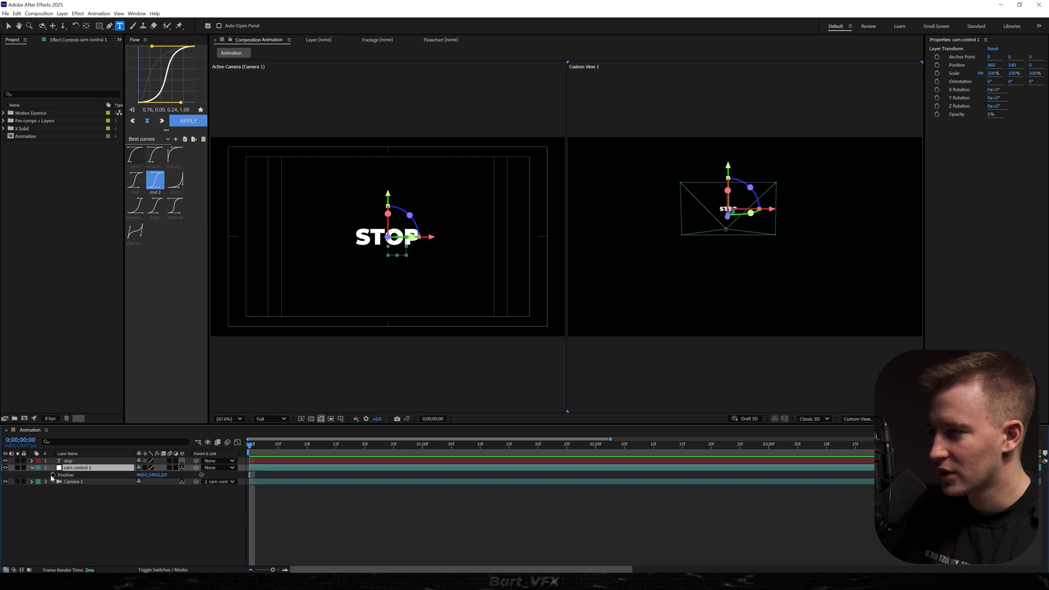
{"action": "key", "text": "alt+shift+p"}
{"action": "left_click_drag", "start_coordinate": [152, 475], "coordinate": [235, 475]}
{"action": "left_click_drag", "start_coordinate": [449, 471], "coordinate": [240, 478]}
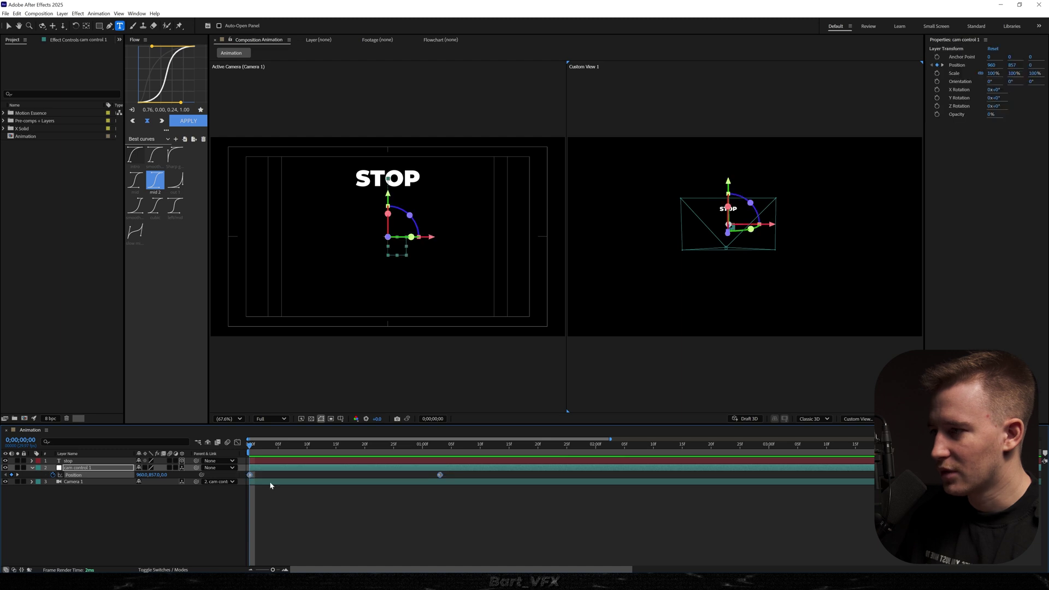
Shape the camera move's speed graph with an early peak and a long slow-down, and preview it
{"action": "left_click", "coordinate": [238, 442]}
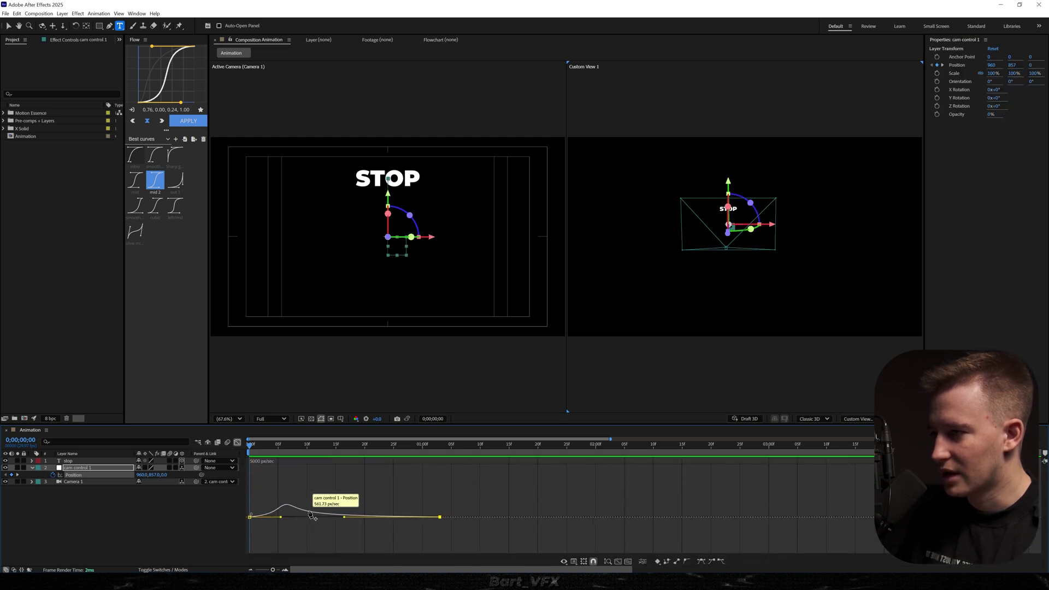
{"action": "left_click_drag", "start_coordinate": [281, 454], "coordinate": [234, 460]}
{"action": "key", "text": "space"}
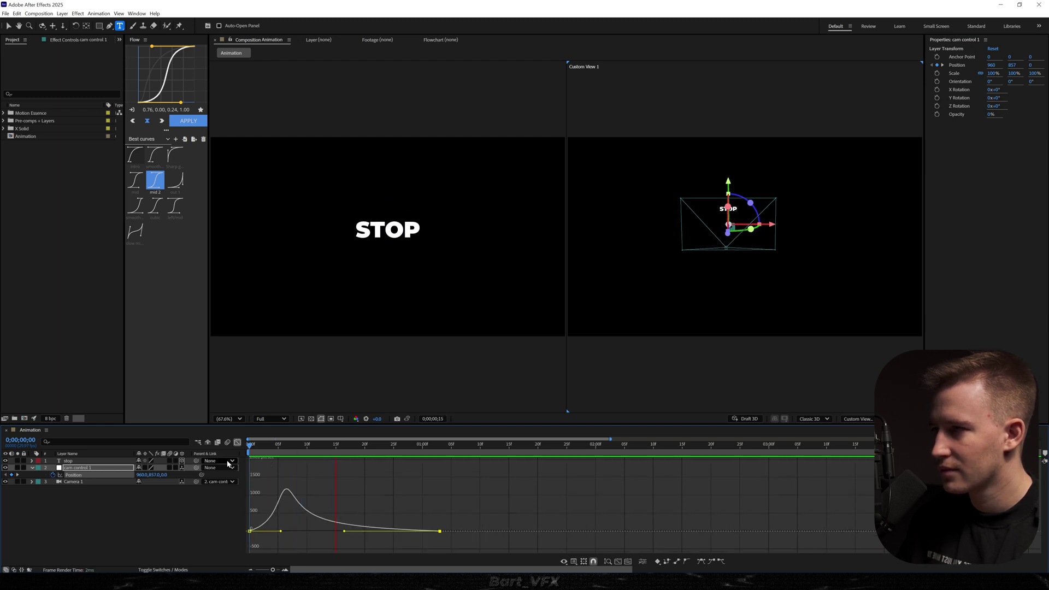
{"action": "key", "text": "space"}
{"action": "left_click", "coordinate": [238, 442]}
At 0;00;00;22, duplicate the stop text layer and move the copy in 3D to X about 96 and Z about -3600
{"action": "left_click_drag", "start_coordinate": [331, 445], "coordinate": [378, 453]}
{"action": "left_click", "coordinate": [377, 535]}
{"action": "left_click", "coordinate": [727, 224]}
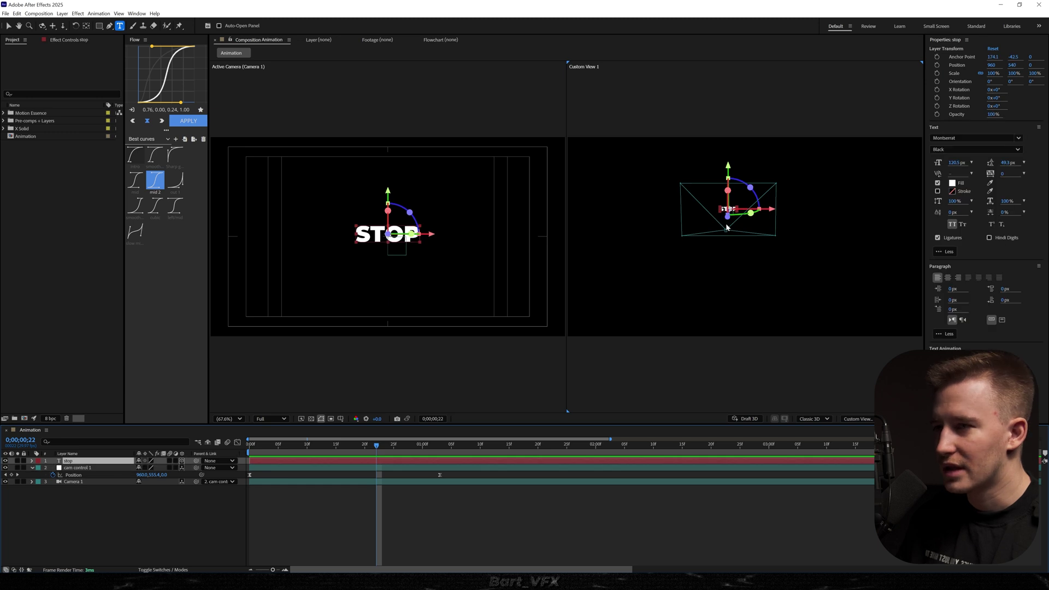
{"action": "key", "text": "ctrl+d"}
{"action": "key", "text": "v"}
{"action": "left_click_drag", "start_coordinate": [728, 218], "coordinate": [719, 264]}
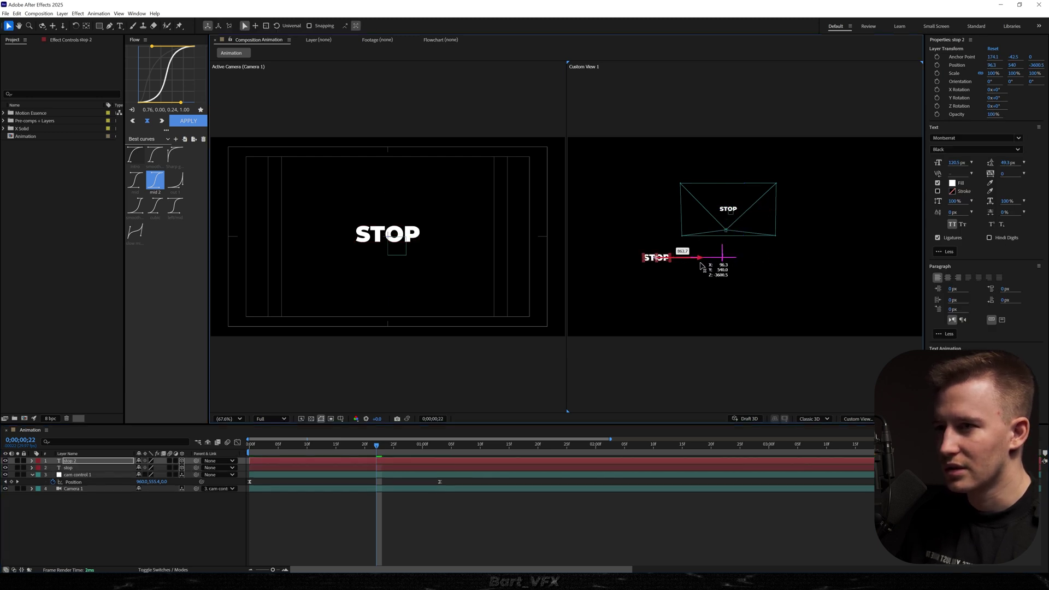
Set the duplicated text's Y Rotation to -19° and change its wording to "this"
{"action": "key", "text": "alt+shift+r"}
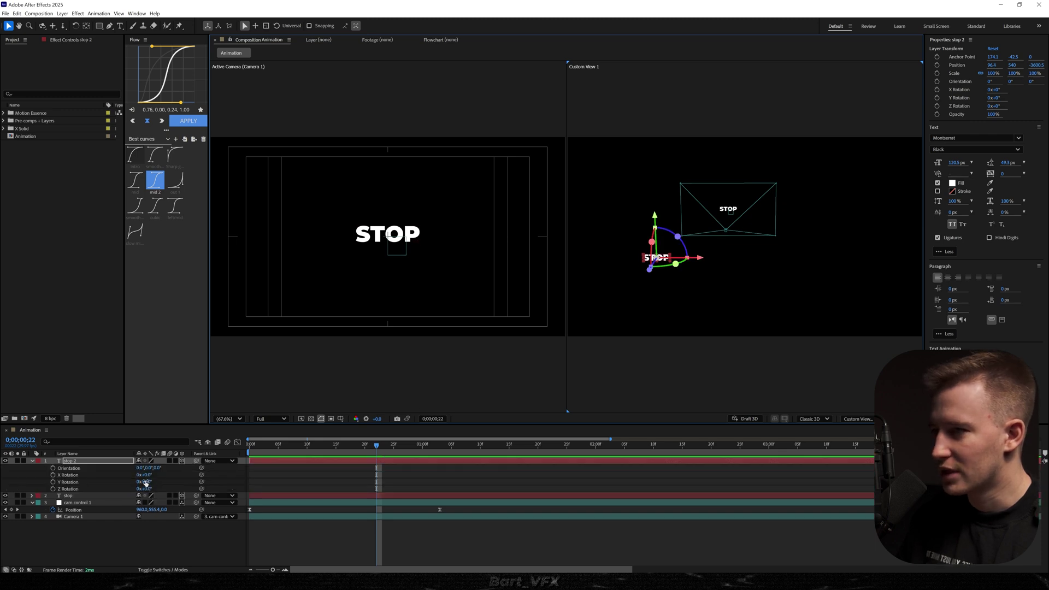
{"action": "left_click_drag", "start_coordinate": [145, 483], "coordinate": [107, 486]}
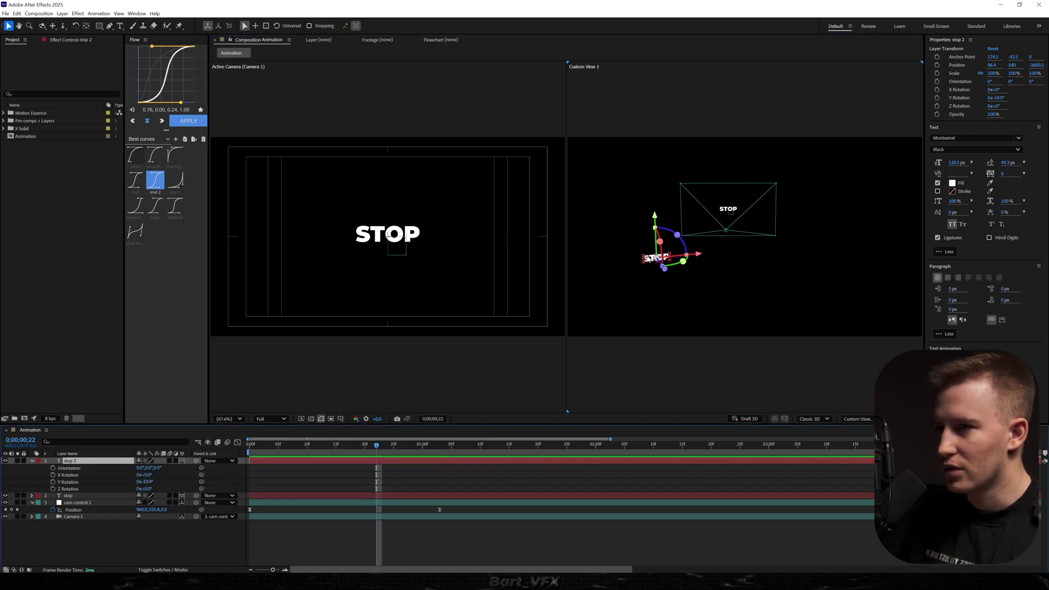
{"action": "key", "text": "ctrl+t"}
{"action": "type", "text": "this"}
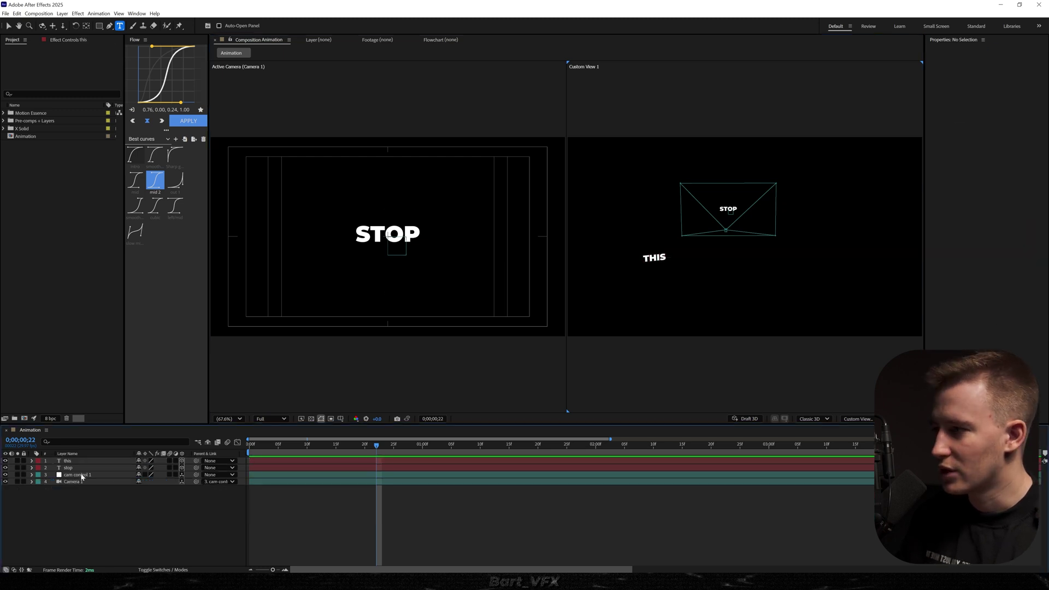
Duplicate cam control 1 as cam control 2, delete the copy's ending Position keyframe, and parent cam control 1 to it
{"action": "left_click", "coordinate": [83, 475]}
{"action": "key", "text": "ctrl+d"}
{"action": "key", "text": "p"}
{"action": "left_click", "coordinate": [440, 481]}
{"action": "key", "text": "Delete"}
{"action": "left_click_drag", "start_coordinate": [195, 489], "coordinate": [107, 478]}
Add X, Y and Z Rotation keyframes to cam control 2 at the start of the composition
{"action": "key", "text": "Home"}
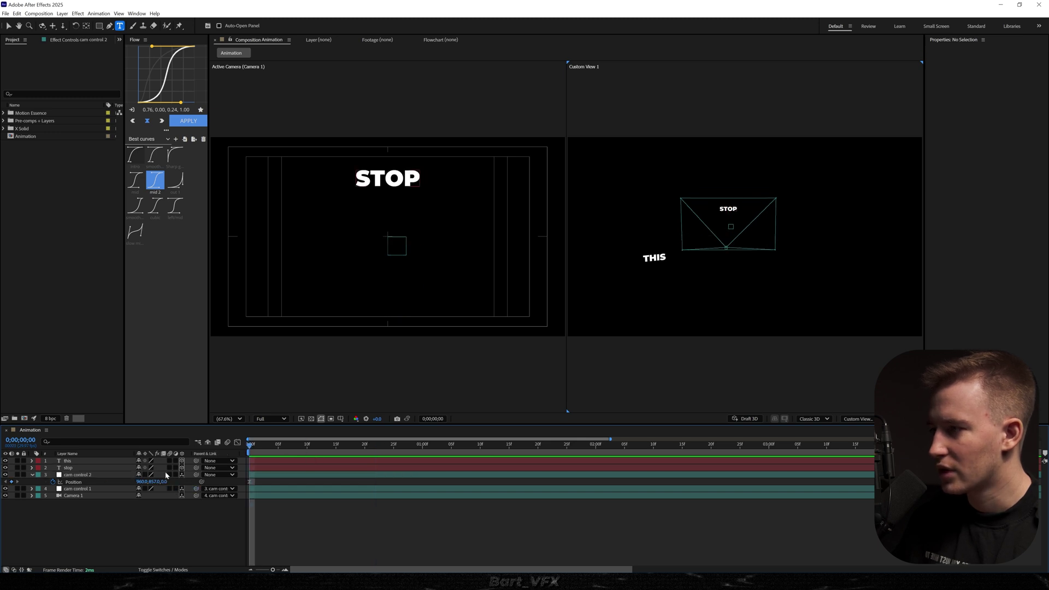
{"action": "left_click", "coordinate": [97, 476]}
{"action": "key", "text": "shift+r"}
{"action": "left_click_drag", "start_coordinate": [53, 496], "coordinate": [53, 508]}
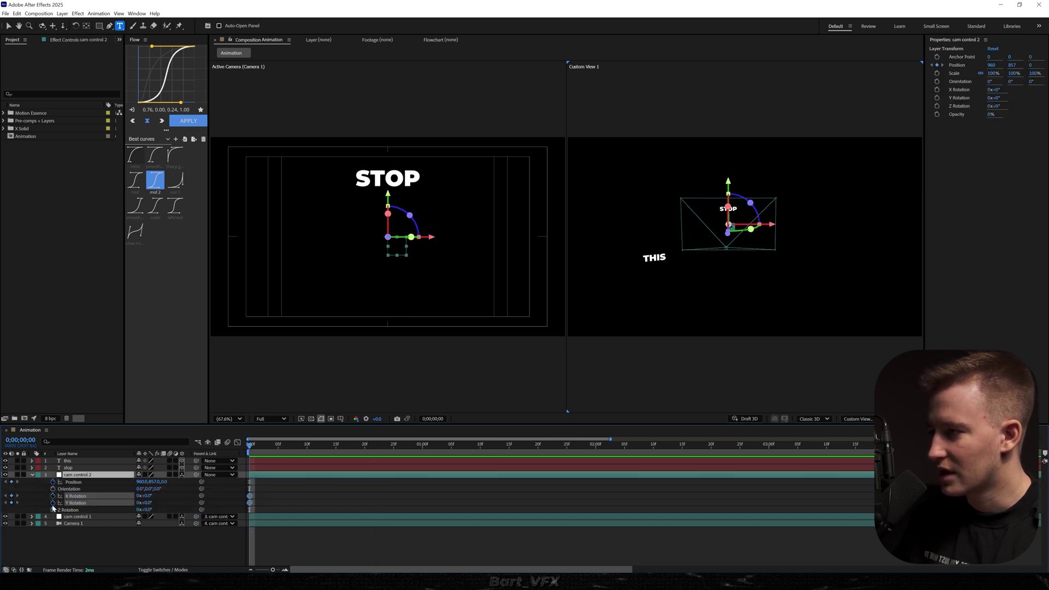
At 0;00;01;13, frame the THIS text by setting cam control 2's Position to 178, 857, -3723 and Y Rotation to about -36.8°
{"action": "left_click_drag", "start_coordinate": [284, 445], "coordinate": [497, 473]}
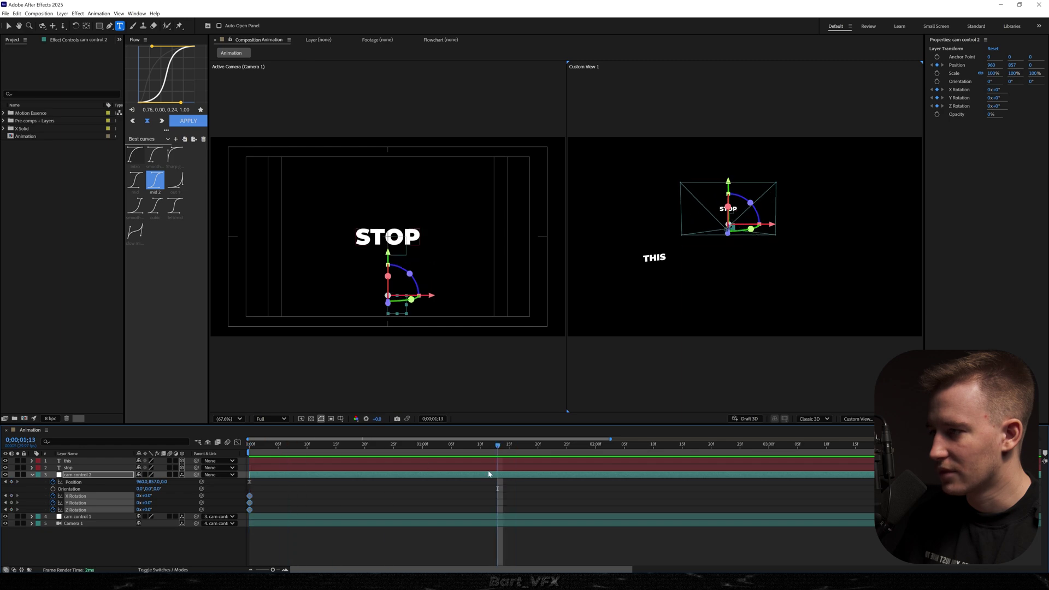
{"action": "left_click_drag", "start_coordinate": [163, 482], "coordinate": [76, 486]}
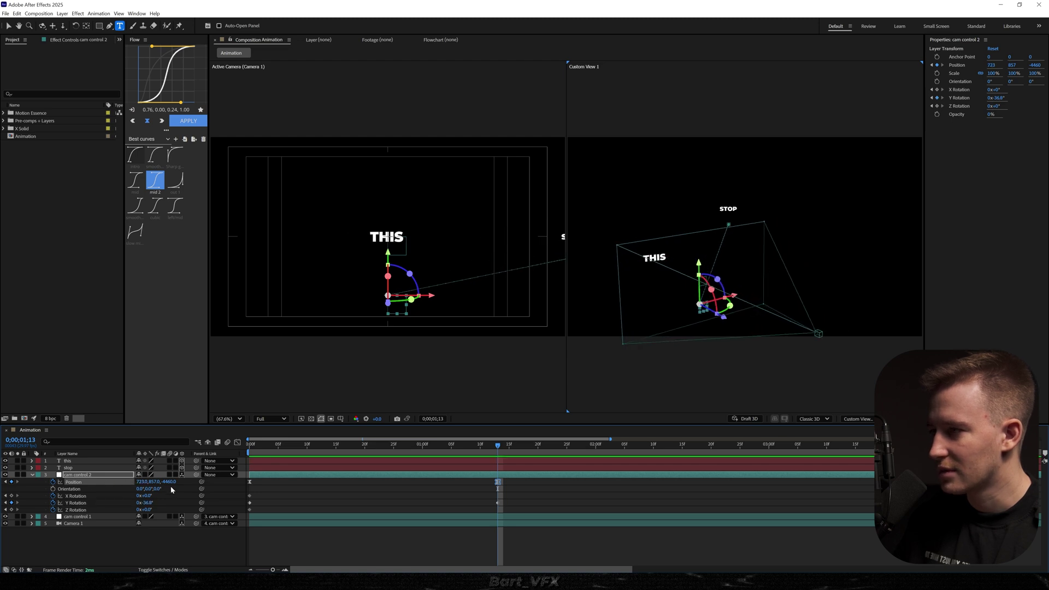
{"action": "left_click_drag", "start_coordinate": [169, 482], "coordinate": [369, 483]}
{"action": "left_click_drag", "start_coordinate": [141, 482], "coordinate": [2, 484]}
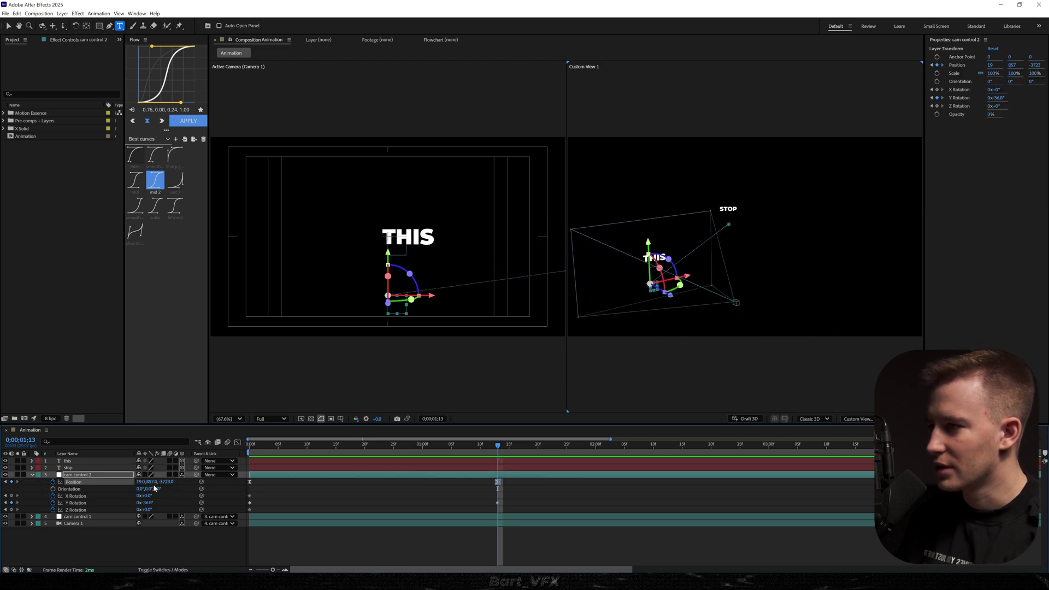
{"action": "left_click_drag", "start_coordinate": [138, 482], "coordinate": [204, 483]}
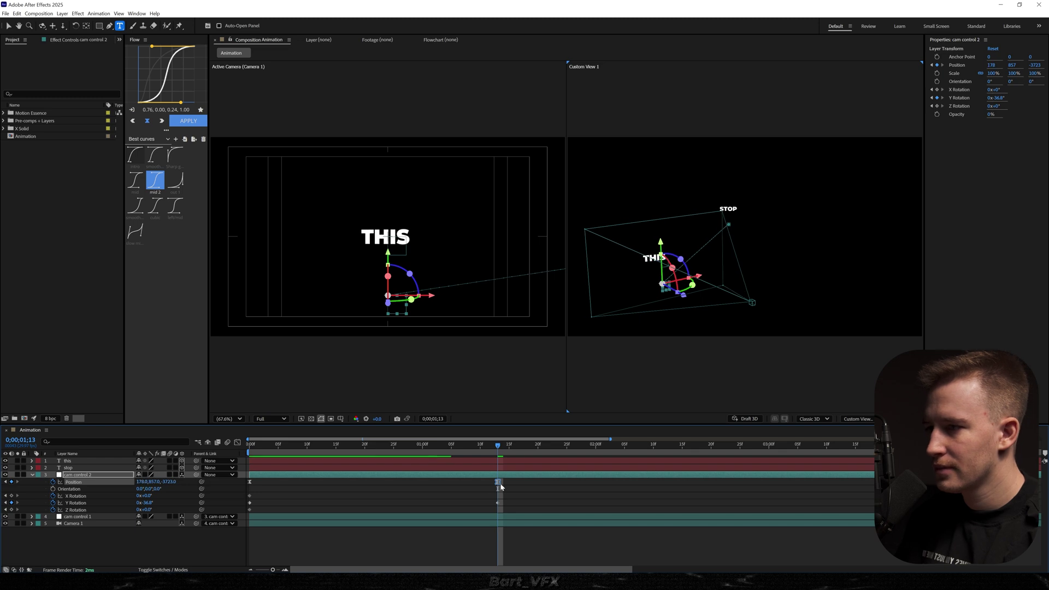
Apply the Flow easing curve 0.76, 0.00, 0.24, 1.00 to all of cam control 2's keyframes and inspect the fitted graph
{"action": "left_click_drag", "start_coordinate": [522, 478], "coordinate": [235, 528]}
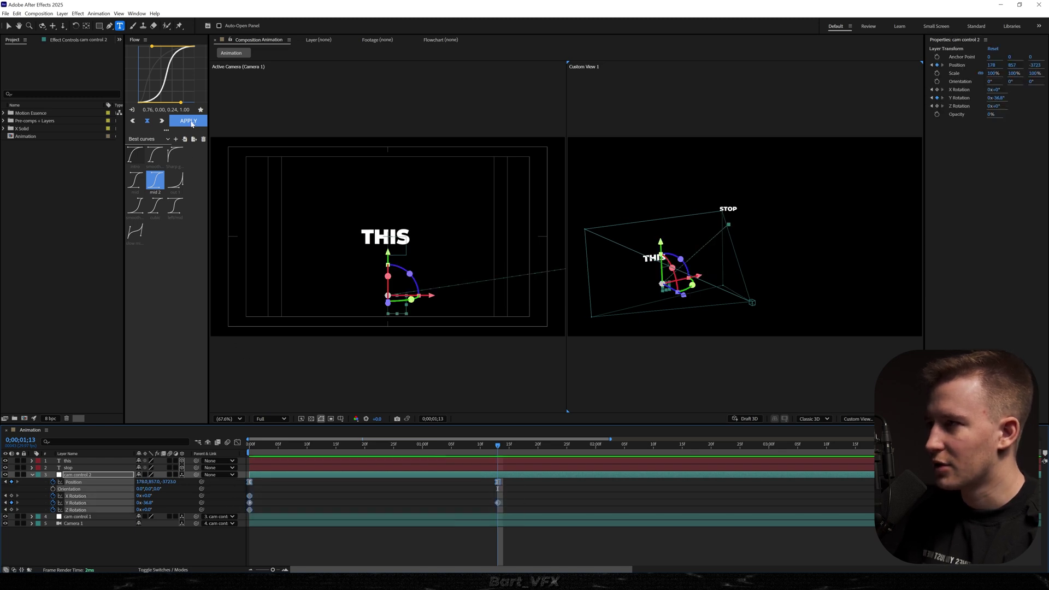
{"action": "left_click", "coordinate": [237, 442]}
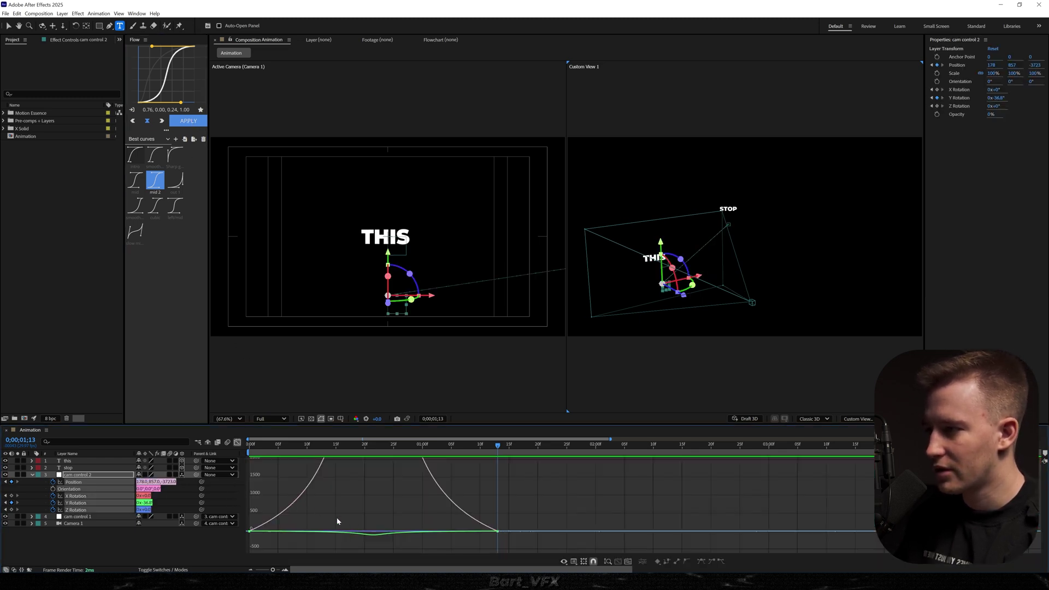
{"action": "left_click", "coordinate": [628, 562]}
Reveal cam control 1's Position keyframes and shift the cam control 2 layer later to start at about frame 17
{"action": "scroll", "coordinate": [402, 532], "scroll_direction": "down", "scroll_amount": 4}
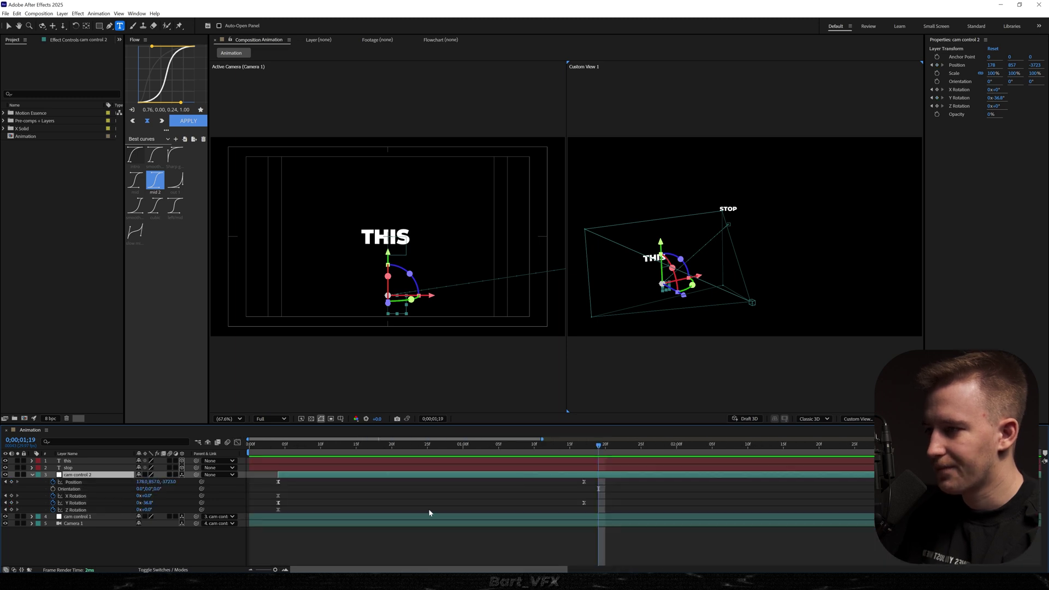
{"action": "left_click", "coordinate": [421, 516]}
{"action": "key", "text": "p"}
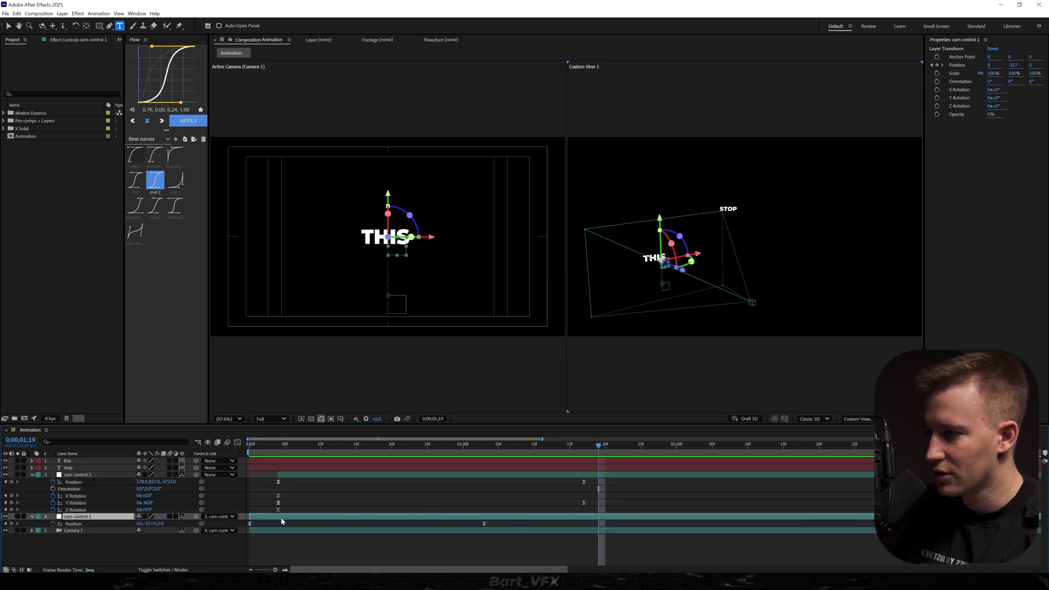
{"action": "left_click_drag", "start_coordinate": [490, 475], "coordinate": [582, 483]}
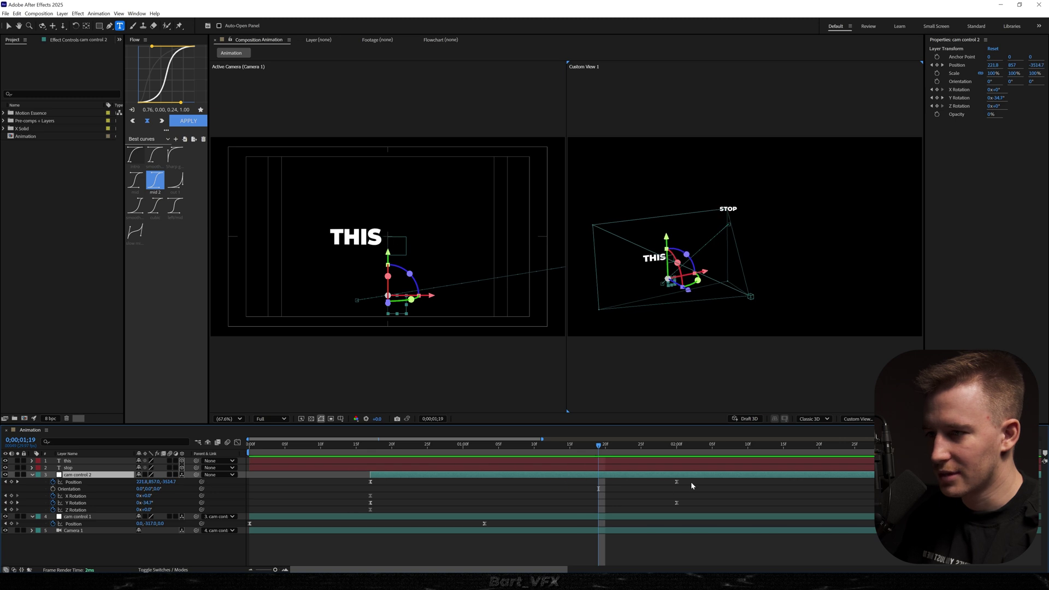
Reshape cam control 2's speed curve with an earlier, sharper peak, end the move at about 0;00;01;21, and preview it
{"action": "left_click_drag", "start_coordinate": [690, 478], "coordinate": [655, 510]}
{"action": "left_click_drag", "start_coordinate": [682, 471], "coordinate": [344, 512]}
{"action": "key", "text": "shift+F3"}
{"action": "left_click_drag", "start_coordinate": [480, 545], "coordinate": [462, 544]}
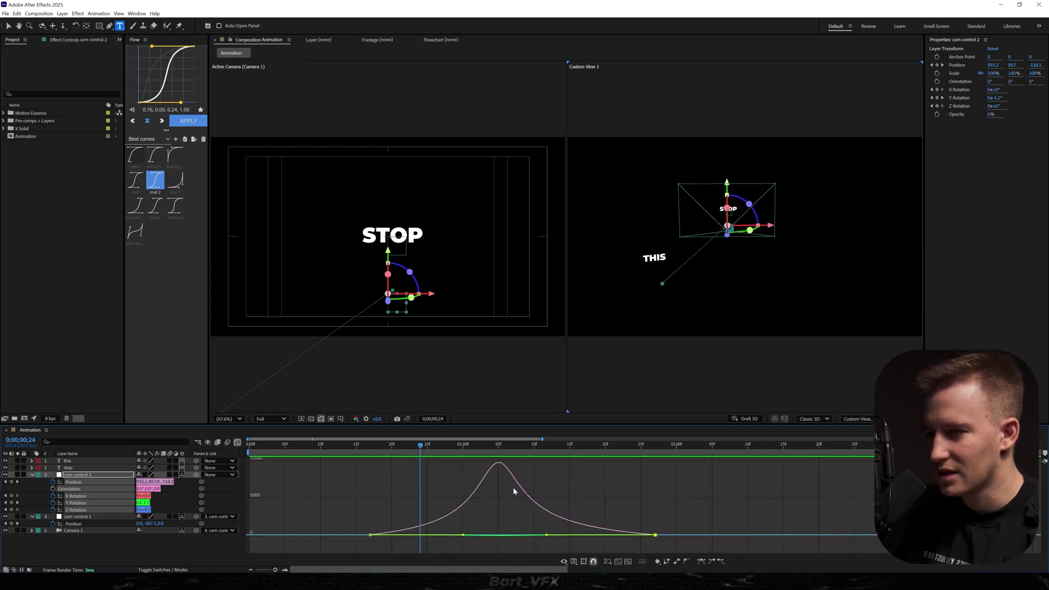
{"action": "left_click_drag", "start_coordinate": [546, 536], "coordinate": [528, 536]}
{"action": "left_click_drag", "start_coordinate": [656, 536], "coordinate": [612, 535]}
{"action": "key", "text": "space"}
{"action": "key", "text": "space"}
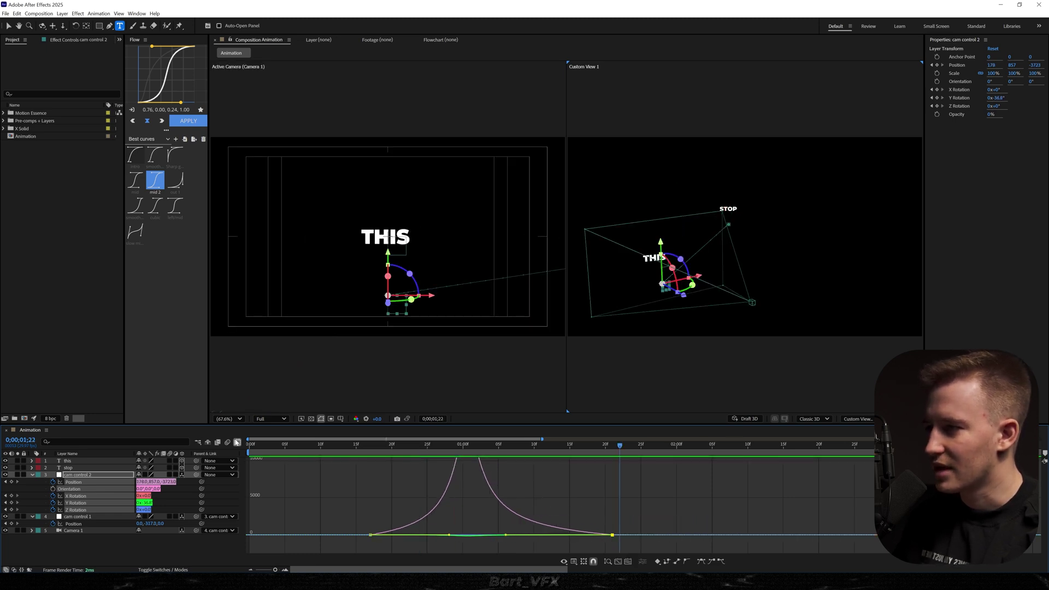
Shift the cam control 2 layer earlier to start at about frame 9 and preview the overlapping camera moves
{"action": "left_click", "coordinate": [237, 442]}
{"action": "left_click_drag", "start_coordinate": [400, 480], "coordinate": [371, 481]}
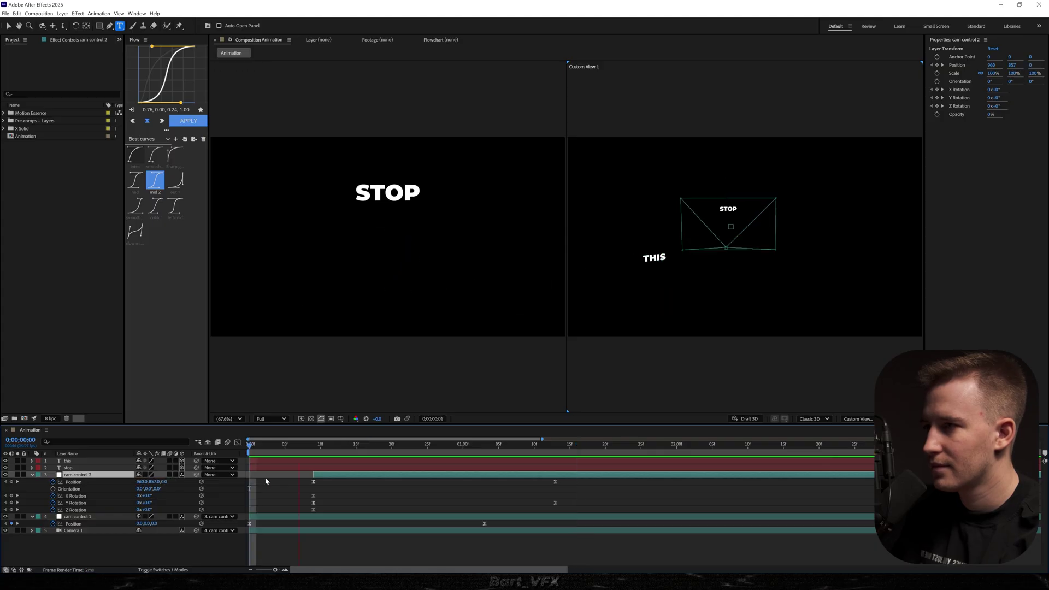
{"action": "key", "text": "space"}
{"action": "key", "text": "space"}
{"action": "left_click", "coordinate": [385, 496]}
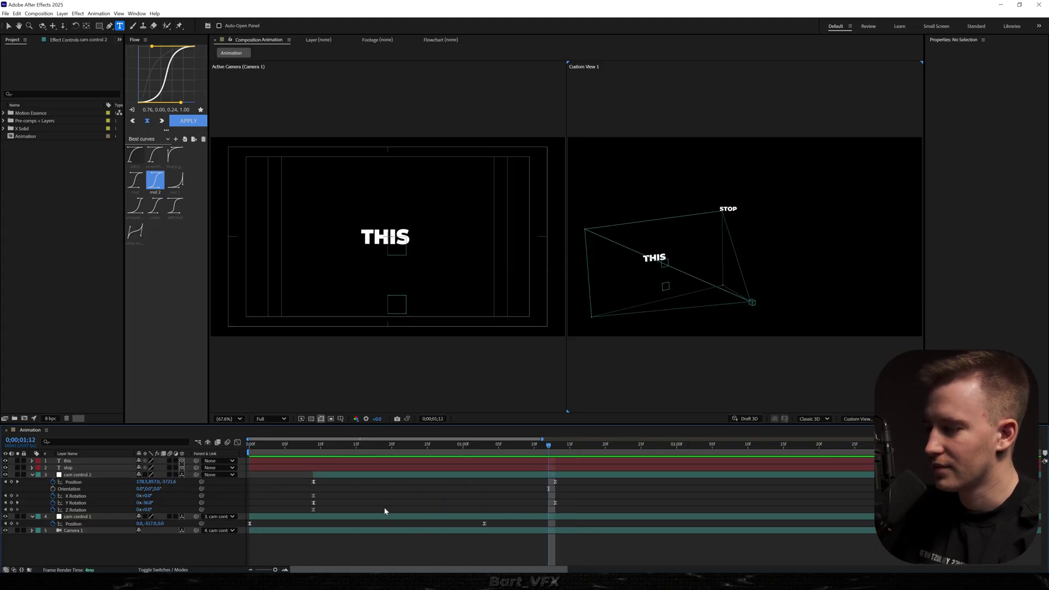
Collapse all layer properties and replace the text THIS with MAKING at about 0;00;01;14
{"action": "key", "text": "ctrl+a"}
{"action": "key", "text": "u"}
{"action": "left_click", "coordinate": [376, 536]}
{"action": "key", "text": "Page_Down"}
{"action": "key", "text": "Page_Down"}
{"action": "left_click", "coordinate": [377, 460]}
{"action": "left_click", "coordinate": [381, 241]}
{"action": "key", "text": "ctrl+a"}
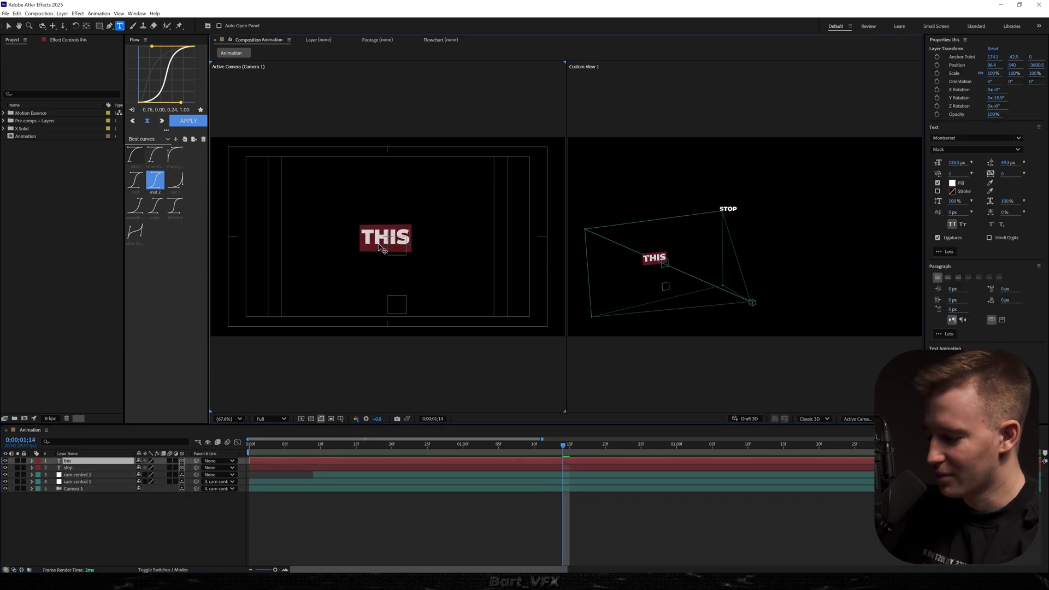
{"action": "type", "text": "making"}
{"action": "left_click", "coordinate": [414, 468]}
{"action": "left_click", "coordinate": [412, 462]}
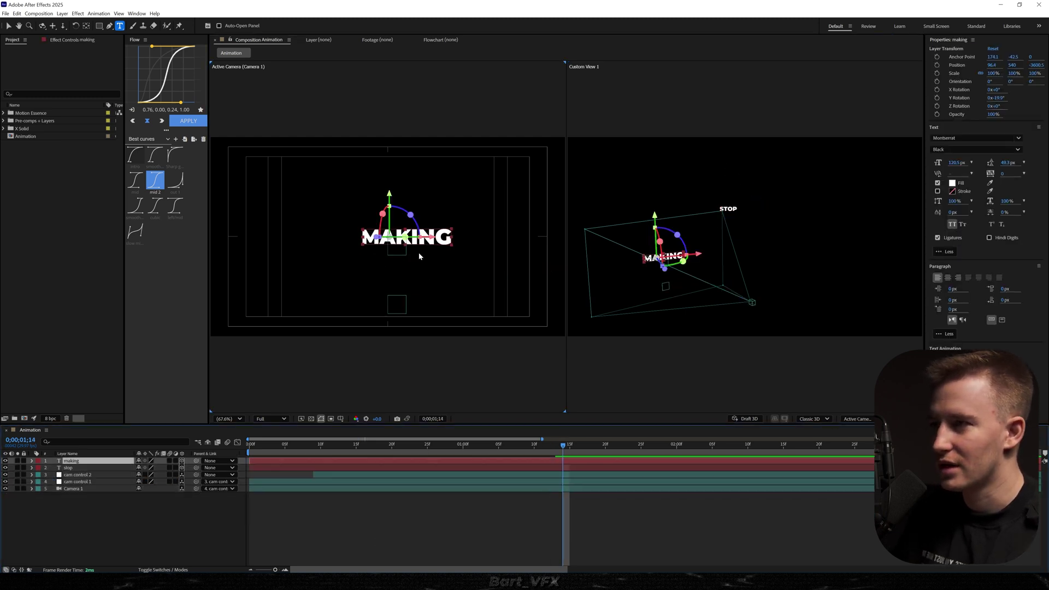
Center the anchor point of the MAKING layer and shift the word left until it sits centered in the camera view
{"action": "key", "text": "v"}
{"action": "key", "text": "ctrl+alt+Home"}
{"action": "left_click_drag", "start_coordinate": [443, 237], "coordinate": [425, 237]}
{"action": "left_click", "coordinate": [436, 508]}
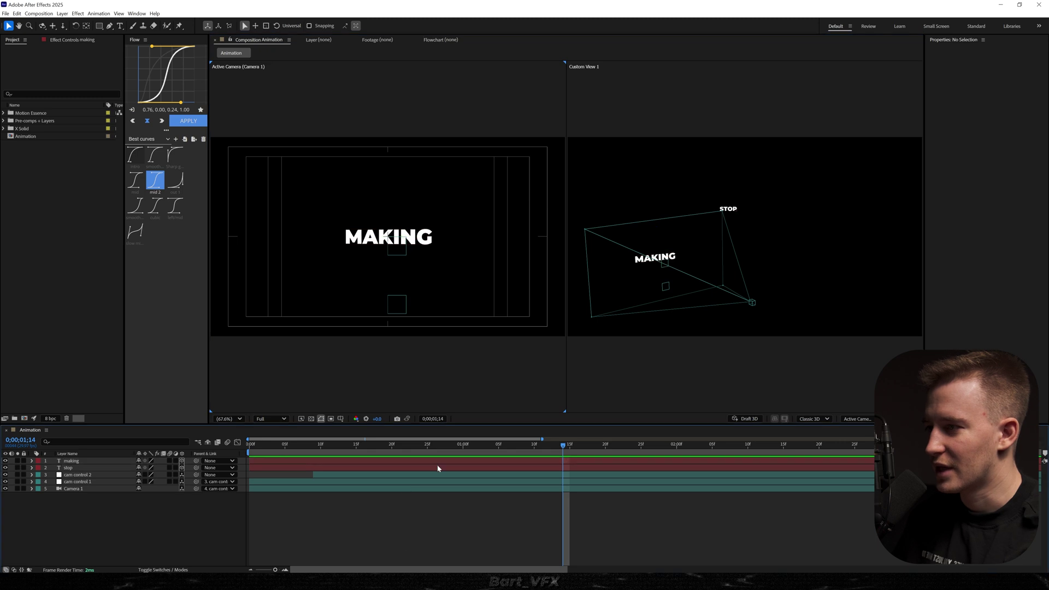
Duplicate the MAKING text layer, offset the copy, and change its text to THIS
{"action": "left_click", "coordinate": [403, 462]}
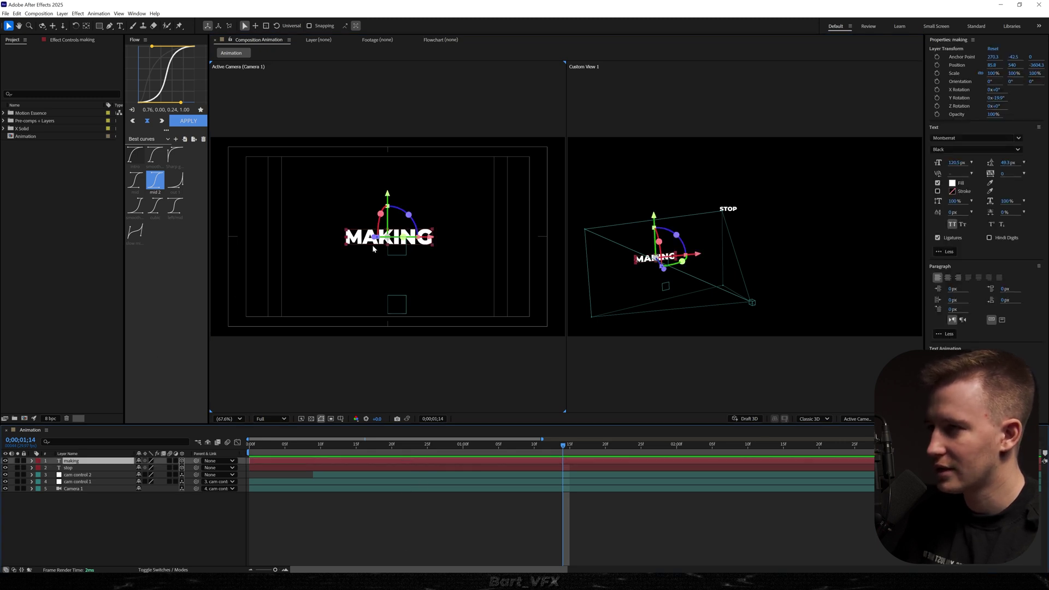
{"action": "key", "text": "ctrl+d"}
{"action": "left_click_drag", "start_coordinate": [373, 248], "coordinate": [306, 241]}
{"action": "double_click", "coordinate": [300, 237]}
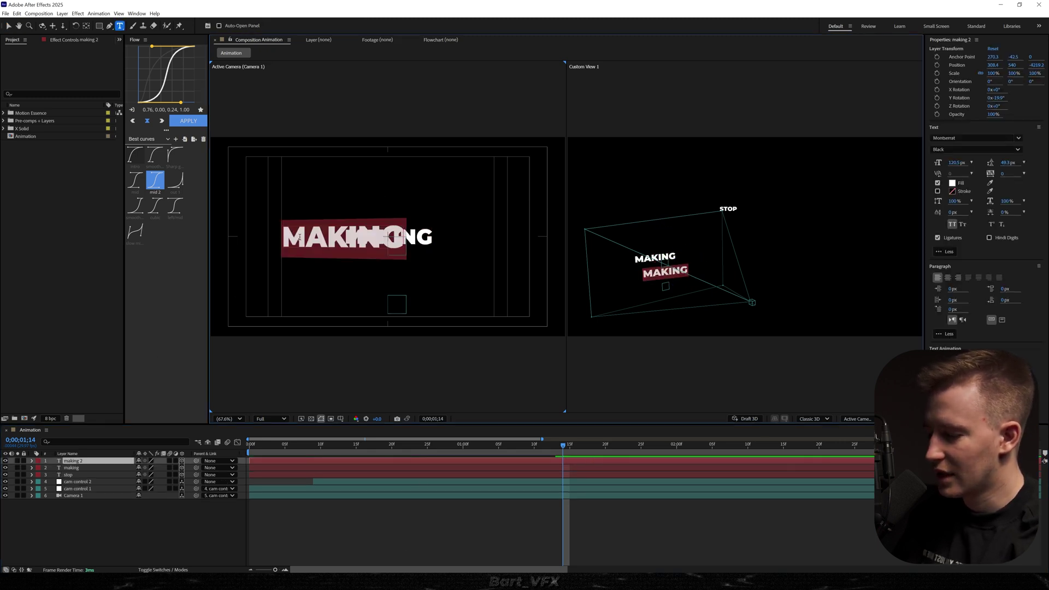
{"action": "type", "text": "this"}
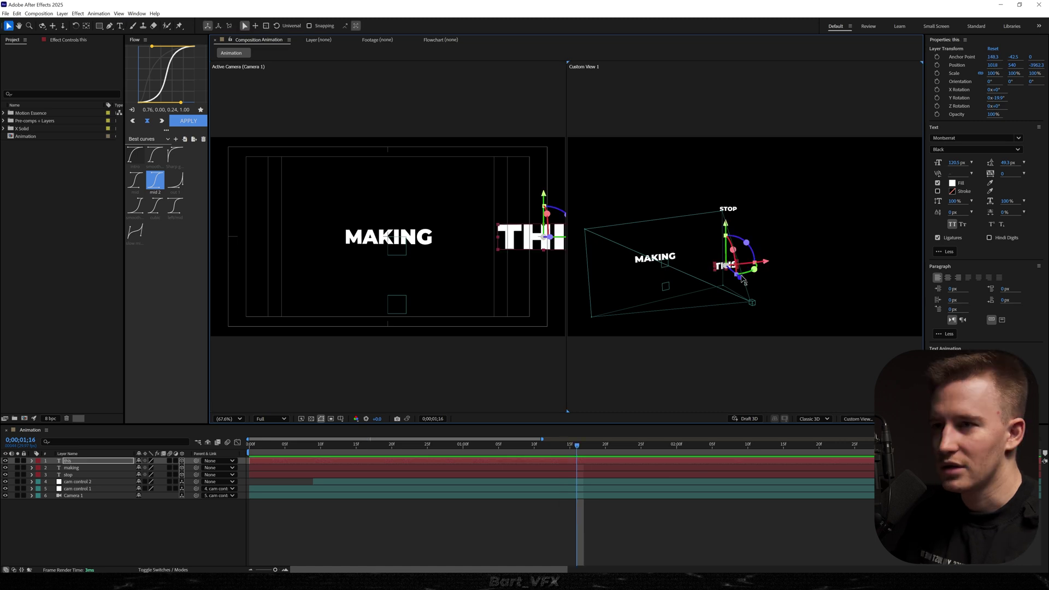
Move THIS far to the right of and below STOP in 3D space and set its Y Rotation to 10.2°
{"action": "left_click_drag", "start_coordinate": [745, 280], "coordinate": [866, 276]}
{"action": "left_click_drag", "start_coordinate": [808, 290], "coordinate": [738, 362]}
{"action": "key", "text": "3"}
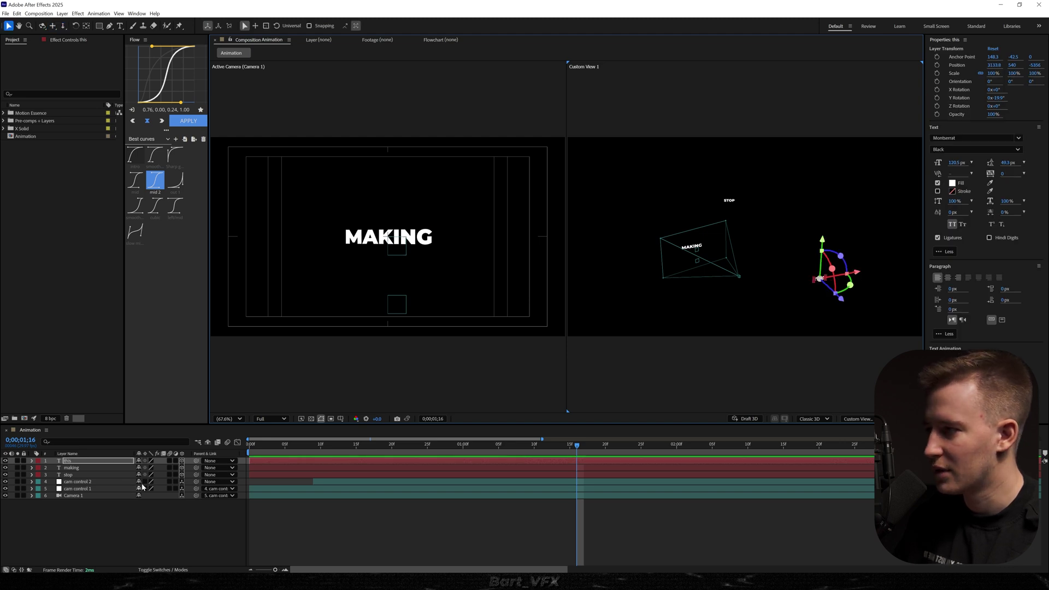
{"action": "key", "text": "r"}
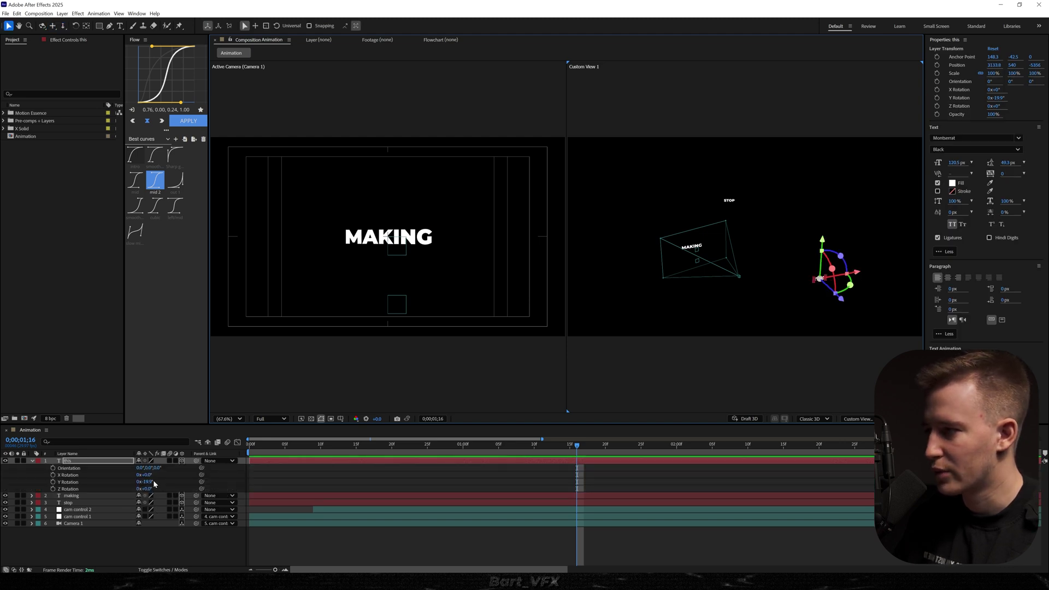
{"action": "left_click_drag", "start_coordinate": [146, 482], "coordinate": [196, 480]}
{"action": "left_click_drag", "start_coordinate": [272, 482], "coordinate": [274, 482]}
{"action": "left_click_drag", "start_coordinate": [820, 242], "coordinate": [819, 261]}
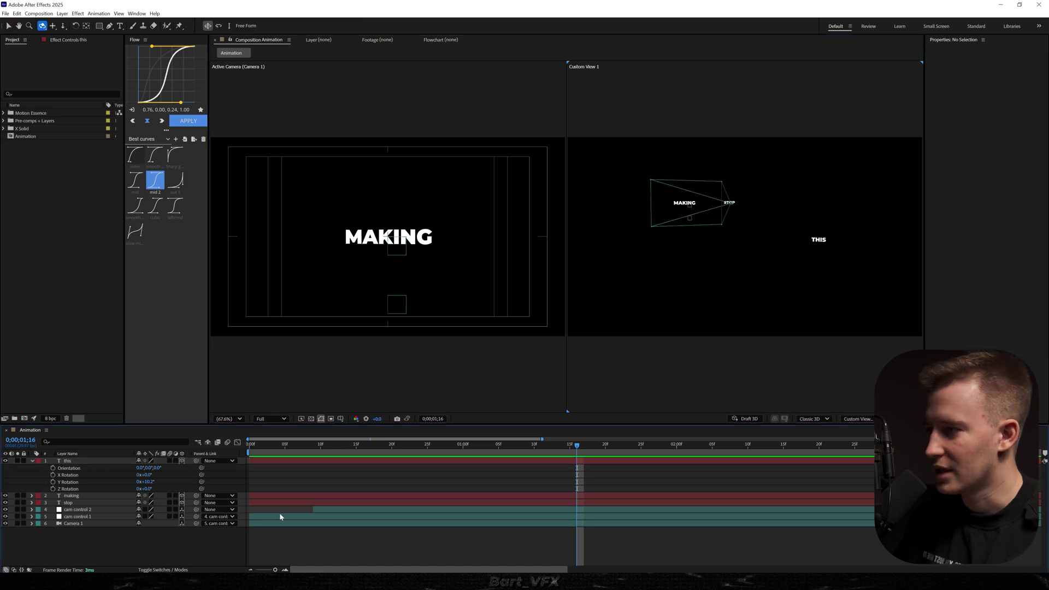
Duplicate cam control 2 and delete the copy's end keyframes for Position and Y Rotation
{"action": "left_click", "coordinate": [85, 510]}
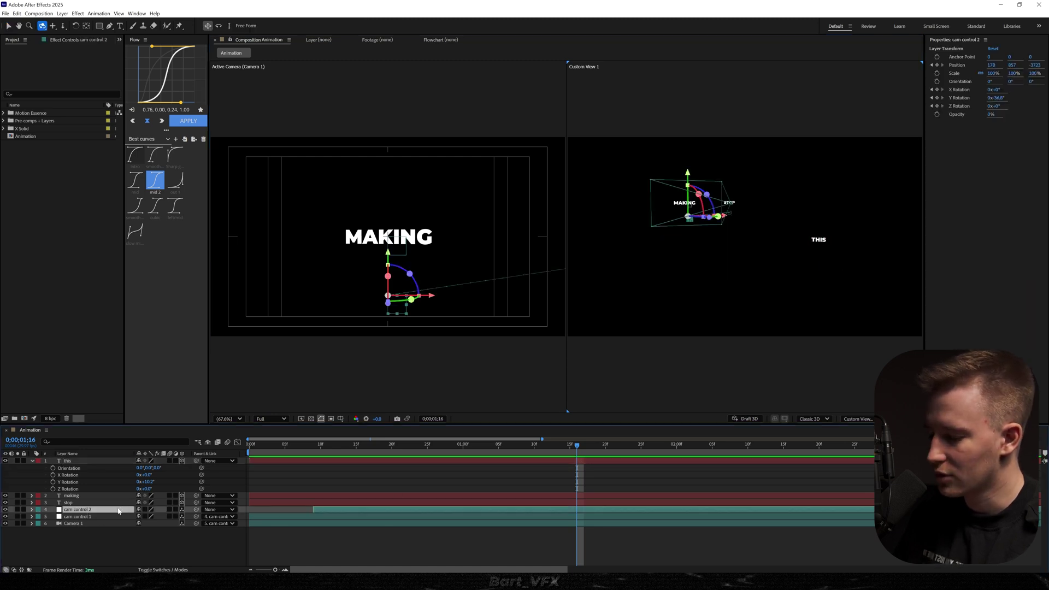
{"action": "key", "text": "ctrl+d"}
{"action": "key", "text": "u"}
{"action": "key", "text": "y"}
{"action": "left_click_drag", "start_coordinate": [568, 513], "coordinate": [541, 533]}
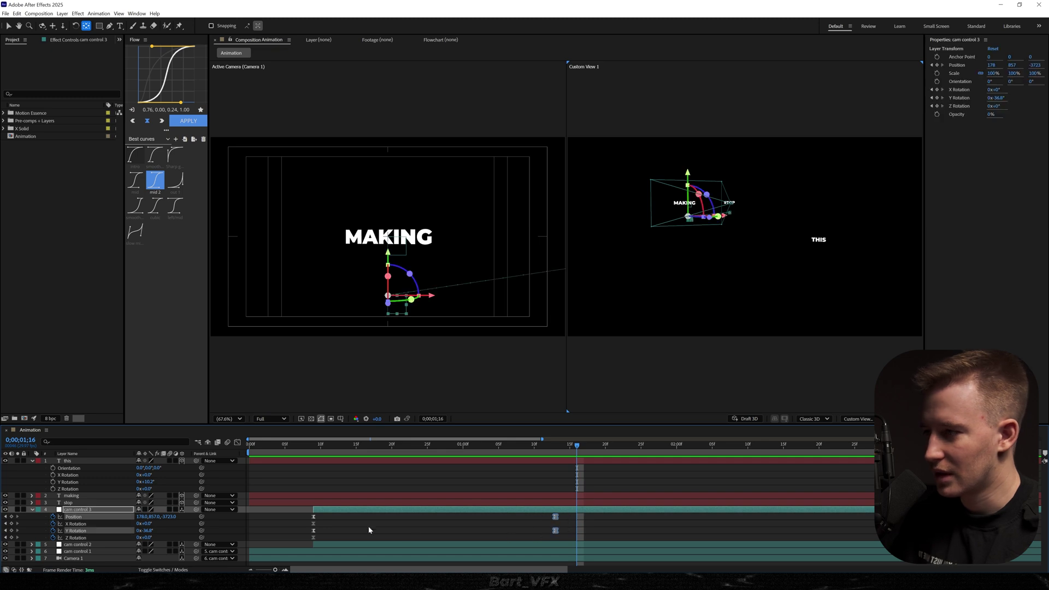
{"action": "key", "text": "Delete"}
Parent cam control 2 to cam control 3 and shift the cam control 3 layer later to start at about frame 18
{"action": "left_click_drag", "start_coordinate": [142, 527], "coordinate": [121, 510]}
{"action": "key", "text": "v"}
{"action": "left_click_drag", "start_coordinate": [401, 510], "coordinate": [458, 518]}
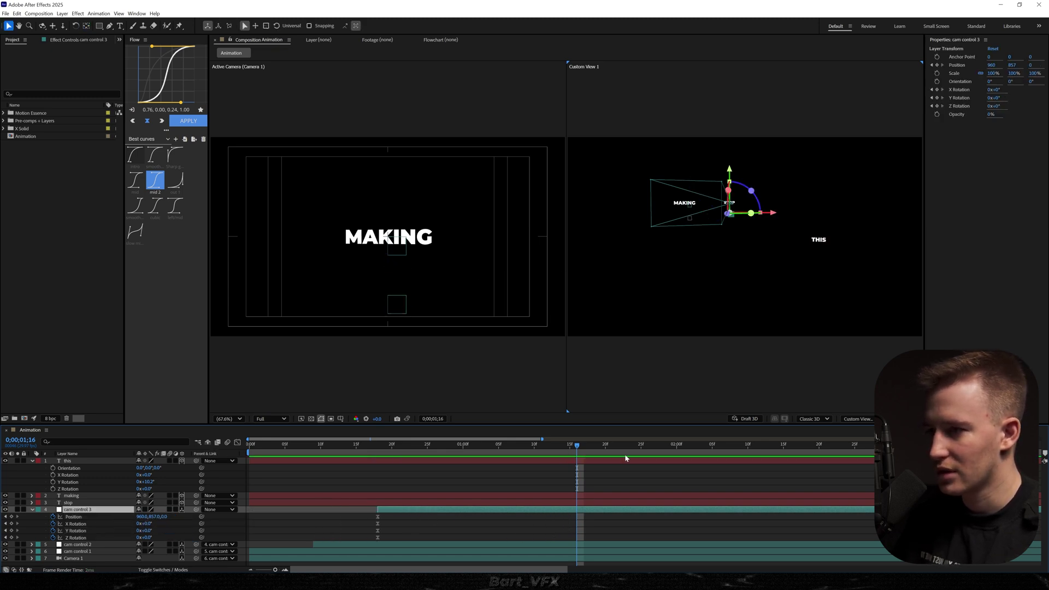
At 0;00;01;27 keyframe cam control 3 at Position 5762, 1611, -2076 and Y Rotation 32.5°, and apply the 0.76, 0.00, 0.24, 1.00 Flow curve
{"action": "left_click_drag", "start_coordinate": [627, 458], "coordinate": [656, 460]}
{"action": "left_click_drag", "start_coordinate": [166, 517], "coordinate": [144, 518]}
{"action": "left_click_drag", "start_coordinate": [672, 516], "coordinate": [344, 553]}
{"action": "left_click", "coordinate": [195, 121]}
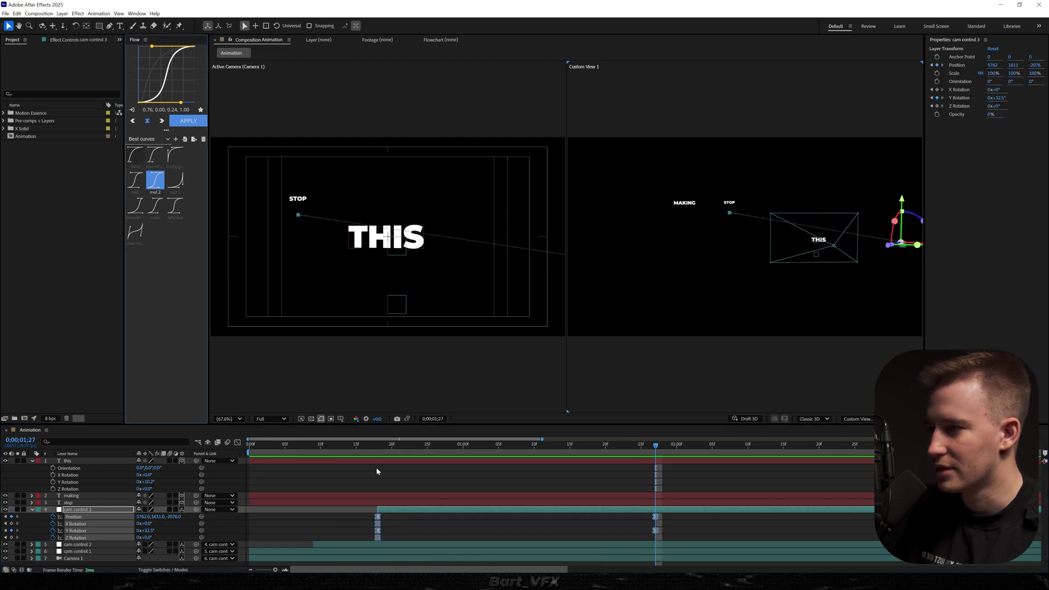
Preview the move to THIS, shift the cam control 3 layer later to start at about frame 22, and preview again
{"action": "left_click", "coordinate": [264, 446]}
{"action": "key", "text": "space"}
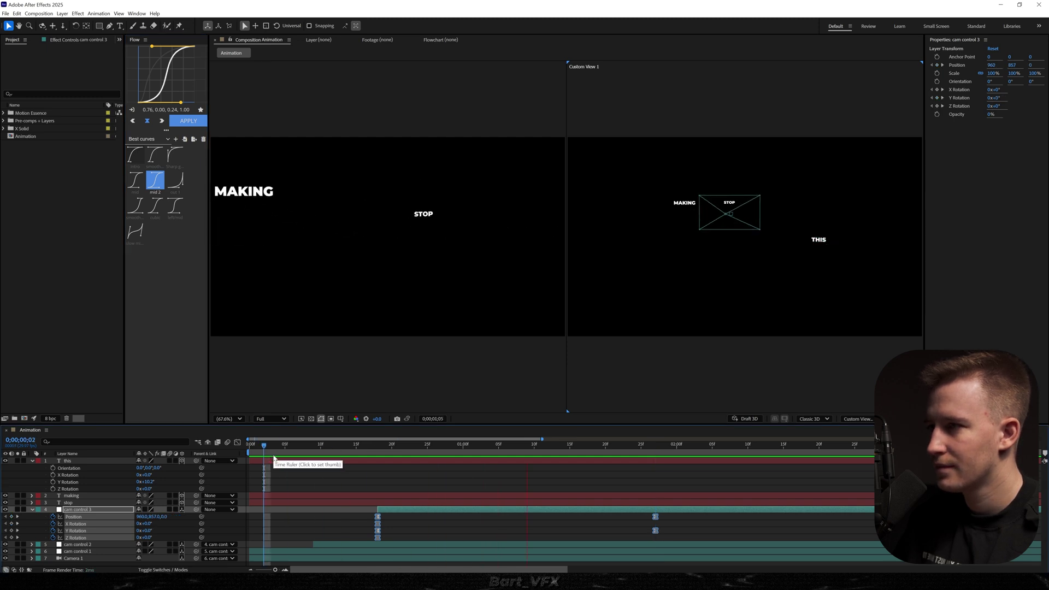
{"action": "key", "text": "space"}
{"action": "left_click_drag", "start_coordinate": [493, 514], "coordinate": [523, 514]}
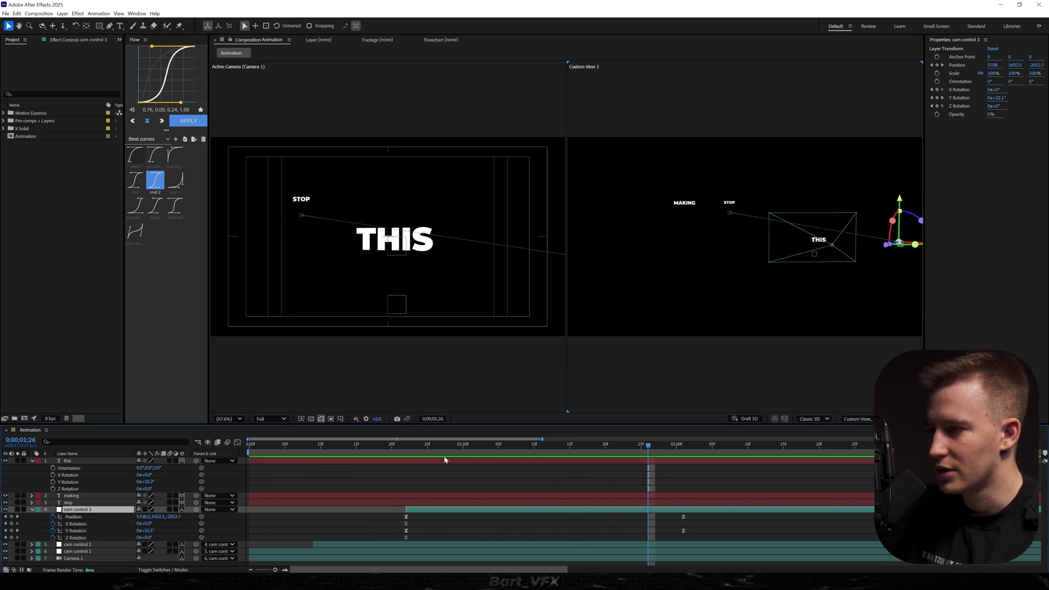
{"action": "key", "text": "space"}
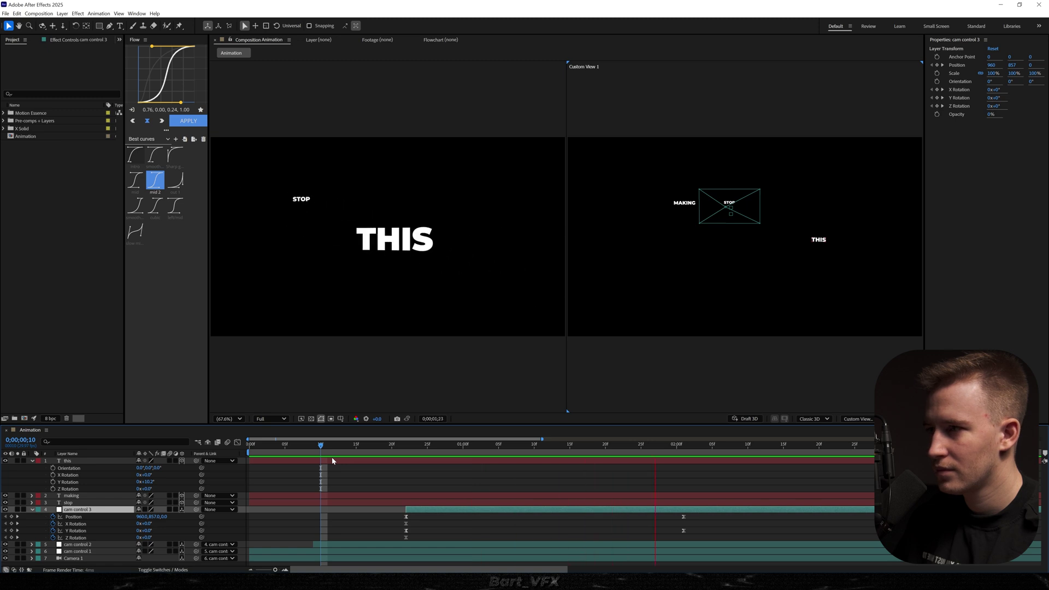
Set the Z Position of the THIS text layer to -4951 to reduce its size in the camera view
{"action": "left_click", "coordinate": [77, 461]}
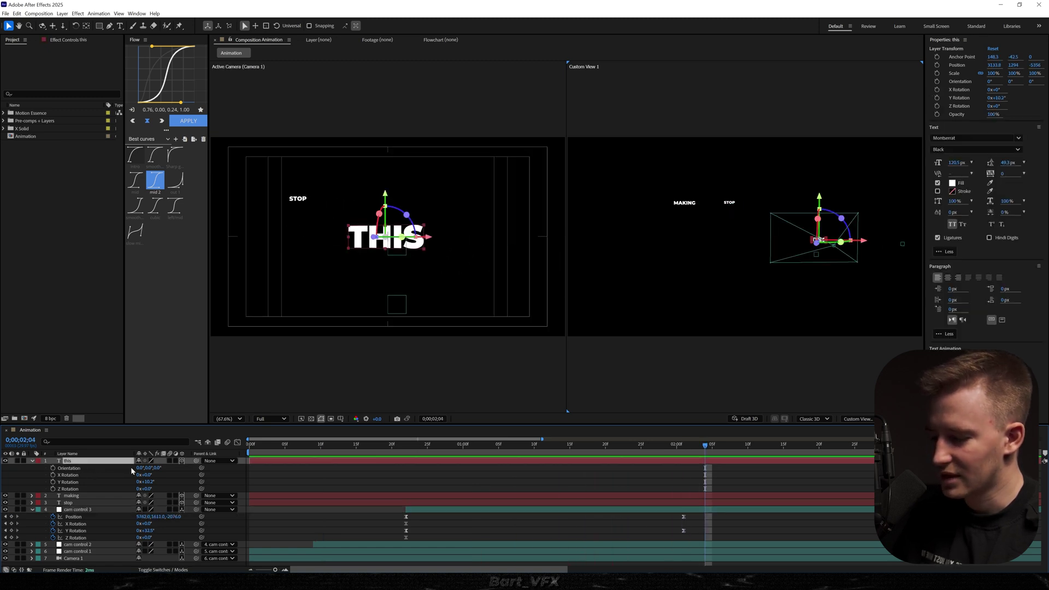
{"action": "key", "text": "p"}
{"action": "left_click_drag", "start_coordinate": [176, 469], "coordinate": [130, 467]}
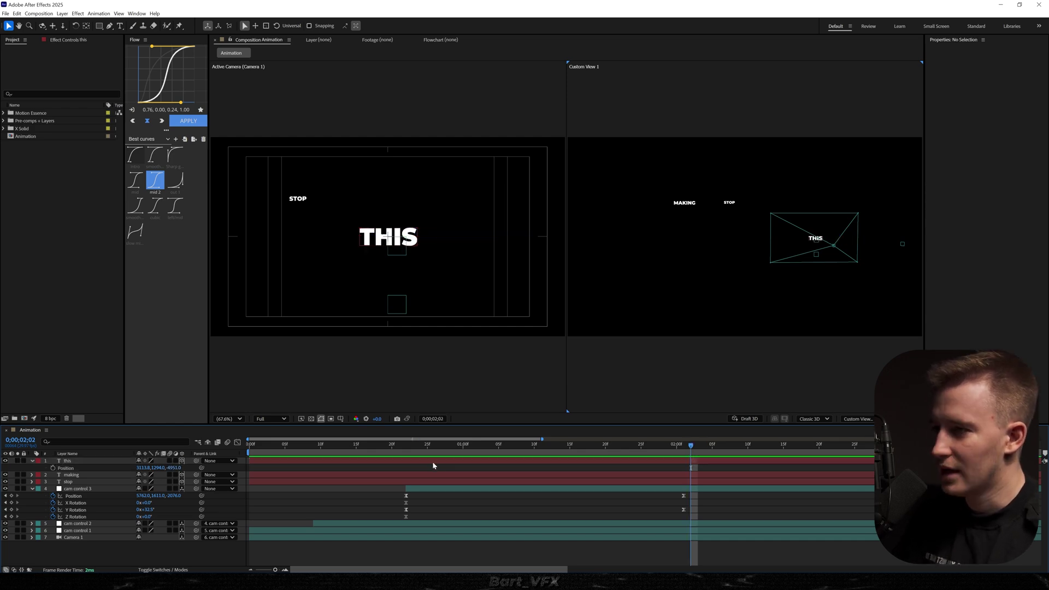
Duplicate the THIS text layer, place the copy above the original, and change its text to MISTAKE
{"action": "left_click", "coordinate": [431, 461]}
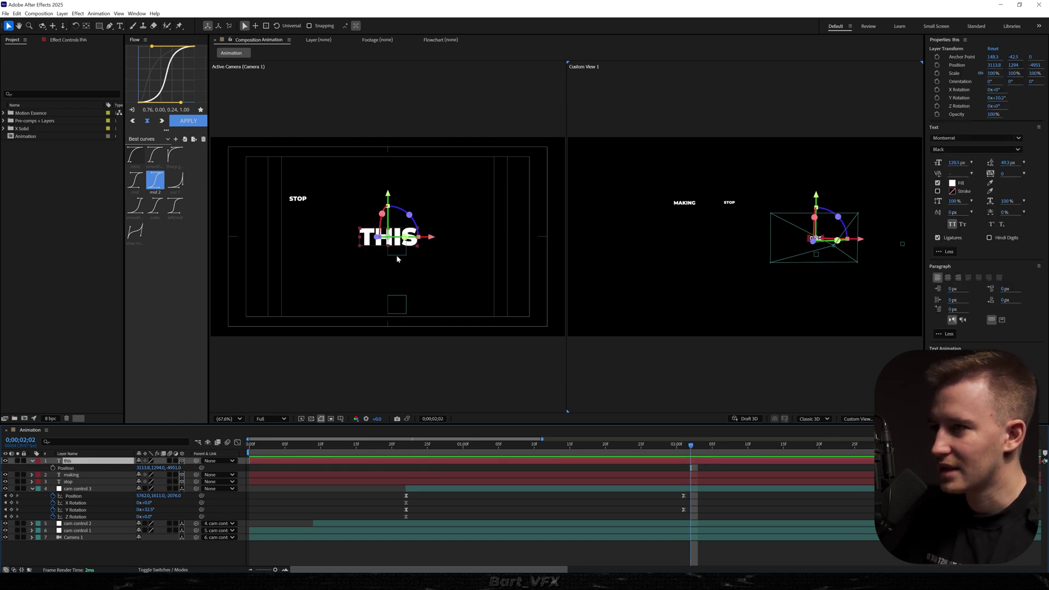
{"action": "key", "text": "ctrl+d"}
{"action": "left_click_drag", "start_coordinate": [363, 240], "coordinate": [364, 216]}
{"action": "double_click", "coordinate": [373, 213]}
{"action": "type", "text": "MISTAKE"}
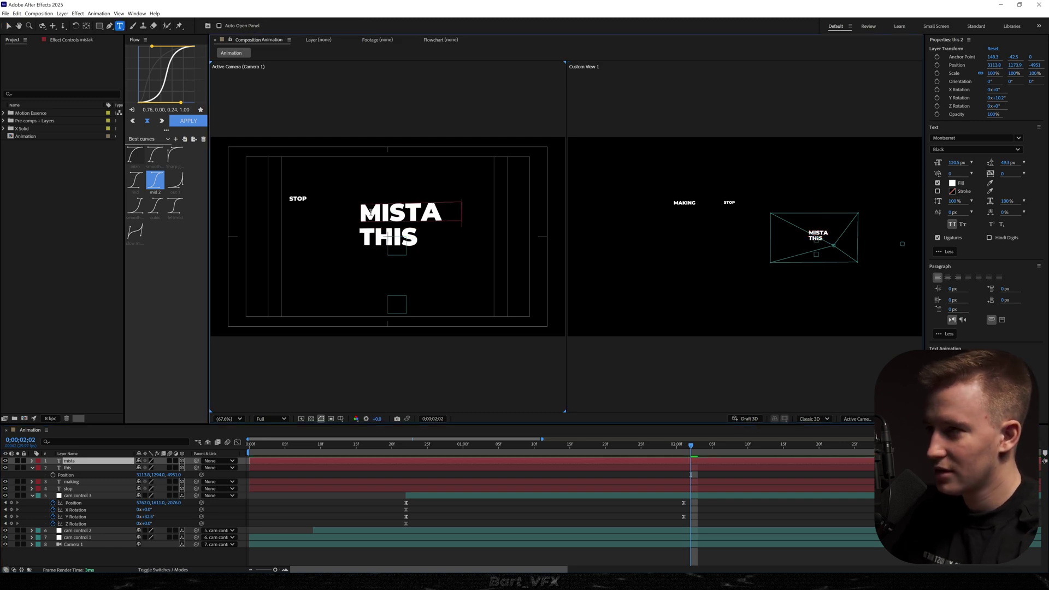
{"action": "key", "text": "Escape"}
Move MISTAKE well above THIS and closer to the viewer in 3D space, and set its Y Rotation to -6.6°
{"action": "left_click_drag", "start_coordinate": [389, 177], "coordinate": [405, 8]}
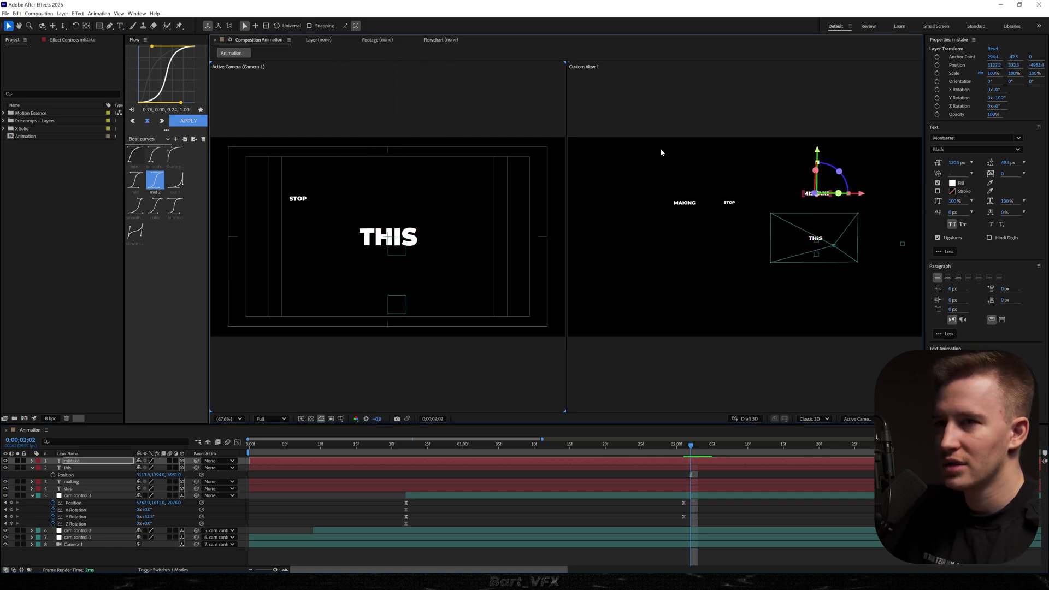
{"action": "left_click_drag", "start_coordinate": [813, 198], "coordinate": [798, 185]}
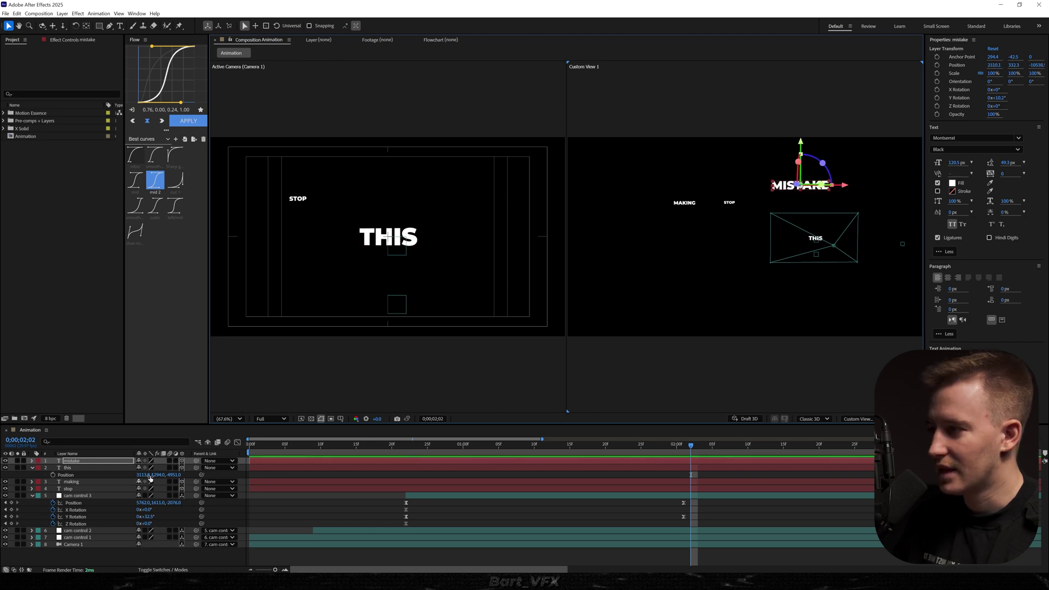
{"action": "key", "text": "r"}
{"action": "left_click_drag", "start_coordinate": [148, 484], "coordinate": [138, 484]}
{"action": "left_click_drag", "start_coordinate": [761, 313], "coordinate": [745, 311]}
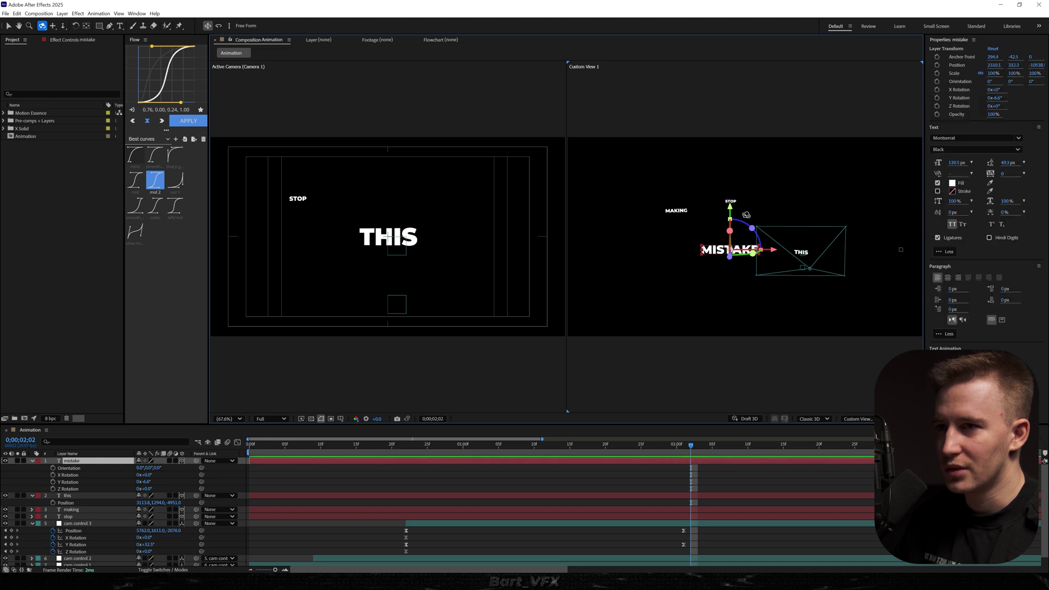
{"action": "key", "text": "v"}
{"action": "left_click_drag", "start_coordinate": [730, 208], "coordinate": [730, 200]}
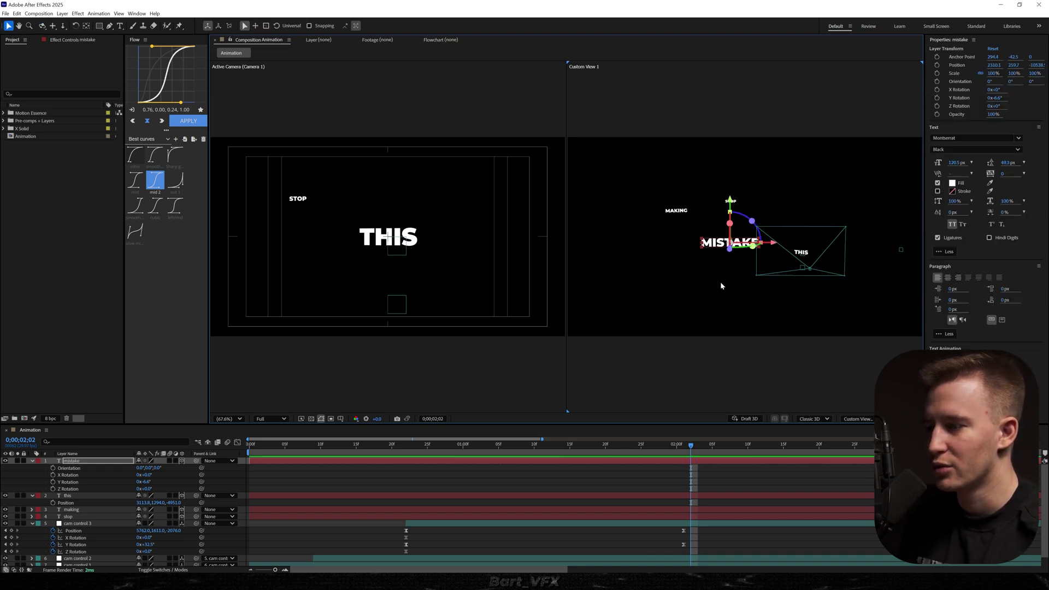
Duplicate cam control 3 and delete the copy's end keyframes for Position and Y Rotation
{"action": "scroll", "coordinate": [458, 517], "scroll_direction": "down", "scroll_amount": 1}
{"action": "left_click", "coordinate": [457, 517]}
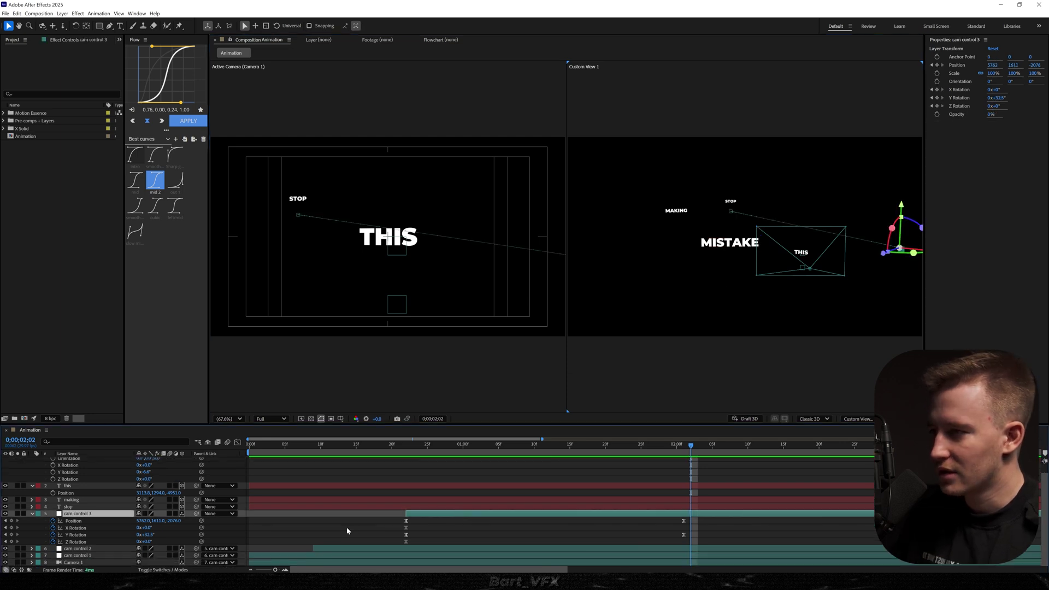
{"action": "key", "text": "ctrl+d"}
{"action": "key", "text": "u"}
{"action": "left_click_drag", "start_coordinate": [696, 516], "coordinate": [670, 538]}
{"action": "key", "text": "Delete"}
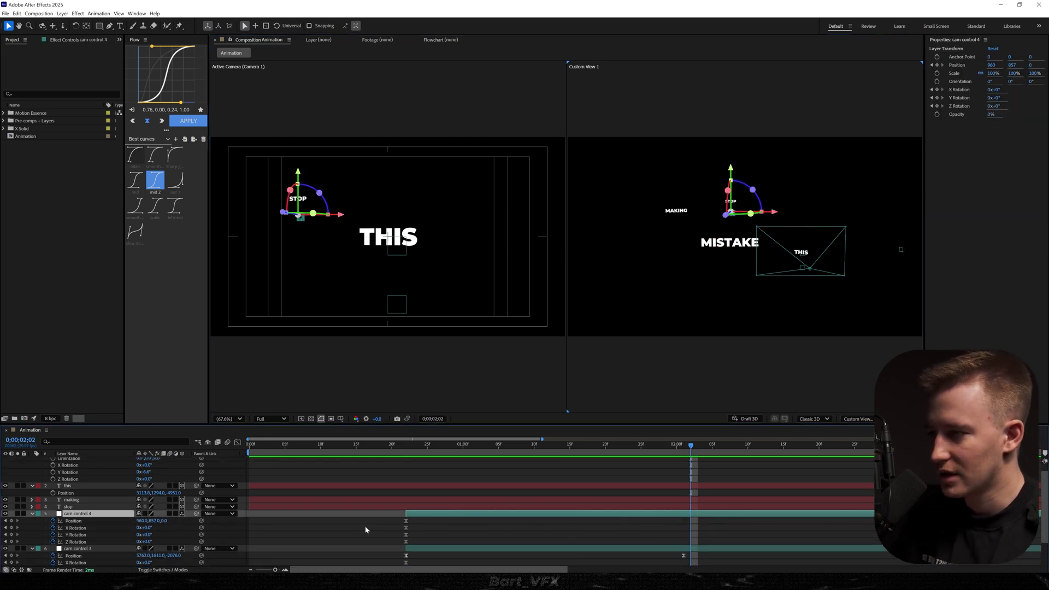
Parent cam control 3 to cam control 4 and shift the cam control 4 layer later to start at about 0;00;01;13
{"action": "left_click_drag", "start_coordinate": [95, 514], "coordinate": [95, 514]}
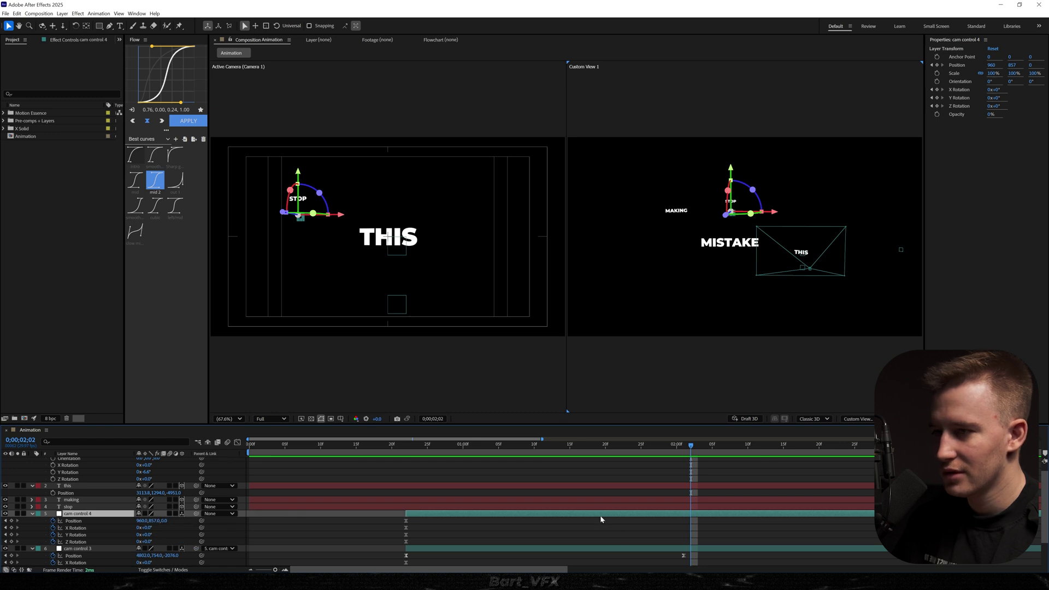
{"action": "left_click_drag", "start_coordinate": [600, 519], "coordinate": [750, 519]}
At 0;00;02;19 frame MISTAKE by keyframing cam control 4 at Position -263, -354, -5670, X Rotation 2.1° and Y Rotation -4.8°
{"action": "left_click_drag", "start_coordinate": [163, 524], "coordinate": [73, 524]}
{"action": "mouse_move", "coordinate": [141, 521]}
{"action": "left_mouse_down"}
{"action": "mouse_move", "coordinate": [128, 522]}
{"action": "mouse_move", "coordinate": [136, 522]}
{"action": "left_mouse_up"}
{"action": "left_click_drag", "start_coordinate": [144, 535], "coordinate": [129, 537]}
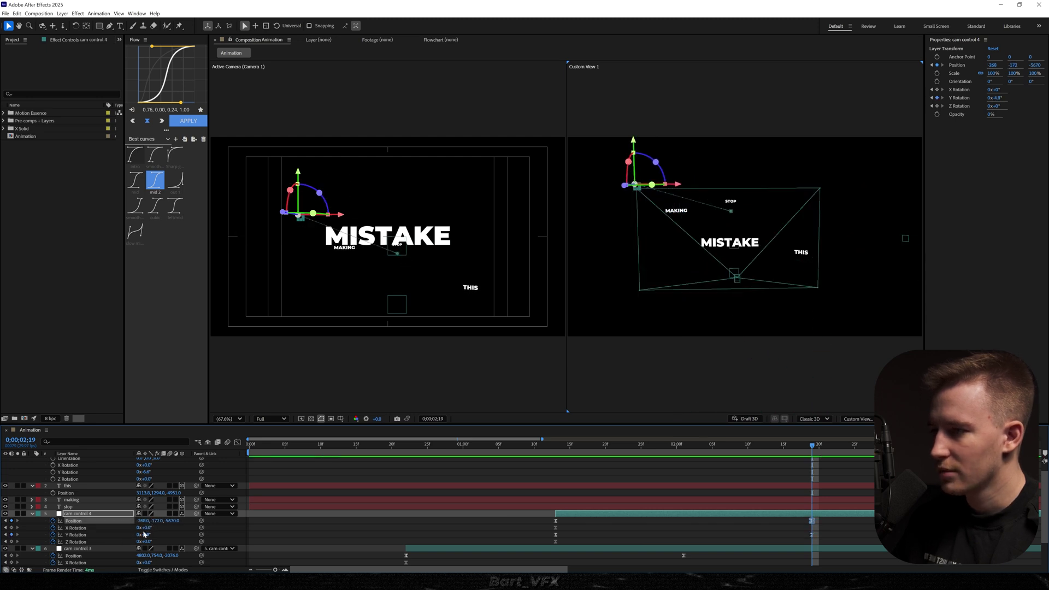
{"action": "left_click_drag", "start_coordinate": [148, 528], "coordinate": [58, 528]}
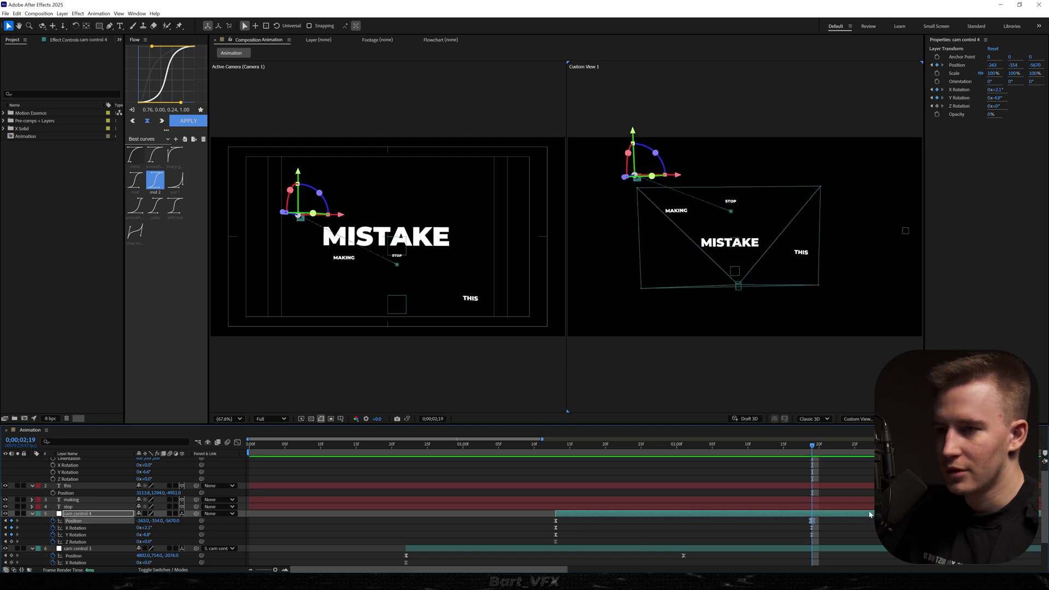
Apply the Flow easing curve 0.76, 0.00, 0.24, 1.00 to cam control 4's Position and rotation keyframes and preview the sequence
{"action": "left_click_drag", "start_coordinate": [848, 518], "coordinate": [552, 538]}
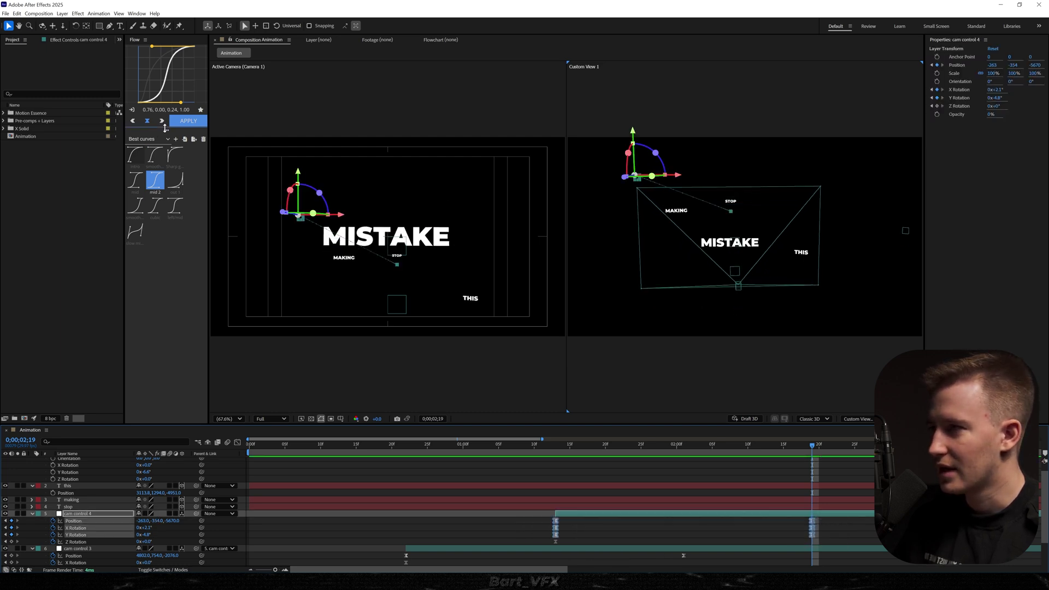
{"action": "left_click", "coordinate": [188, 120]}
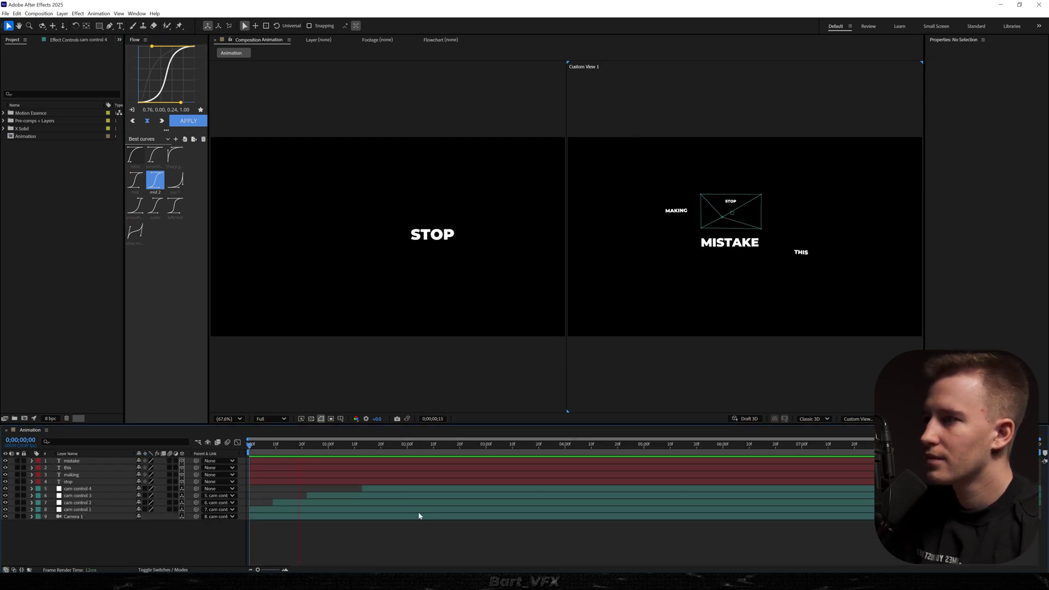
{"action": "left_click_drag", "start_coordinate": [332, 444], "coordinate": [438, 440]}
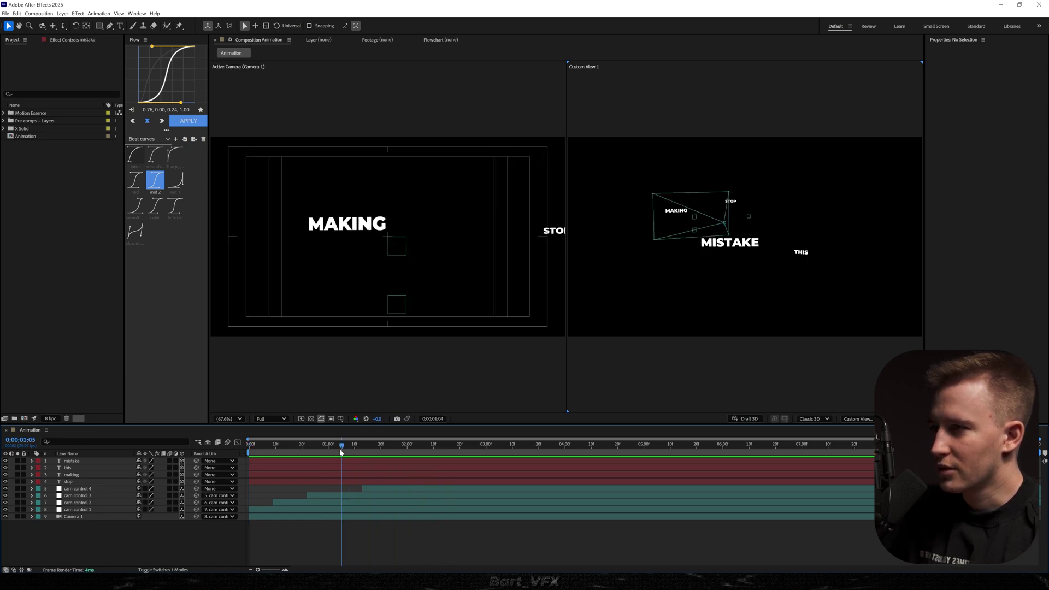
Adjust the MISTAKE layer's Position to a Z of about -10231 and preview the animation from the start
{"action": "left_click", "coordinate": [91, 463]}
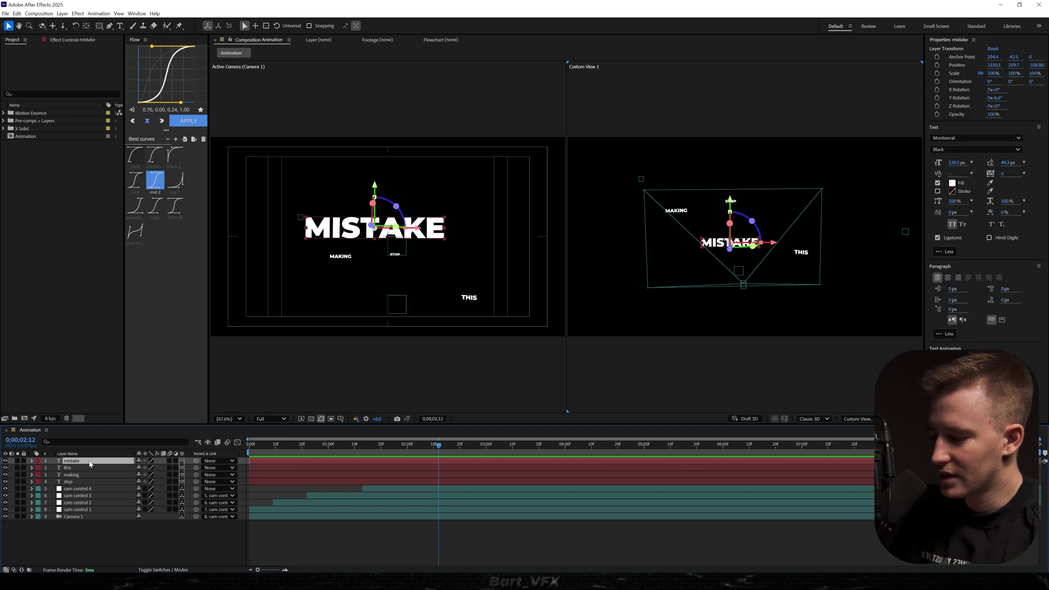
{"action": "key", "text": "p"}
{"action": "mouse_move", "coordinate": [176, 470]}
{"action": "left_mouse_down"}
{"action": "mouse_move", "coordinate": [207, 468]}
{"action": "mouse_move", "coordinate": [176, 468]}
{"action": "left_mouse_up"}
{"action": "left_click_drag", "start_coordinate": [356, 445], "coordinate": [248, 452]}
{"action": "key", "text": "space"}
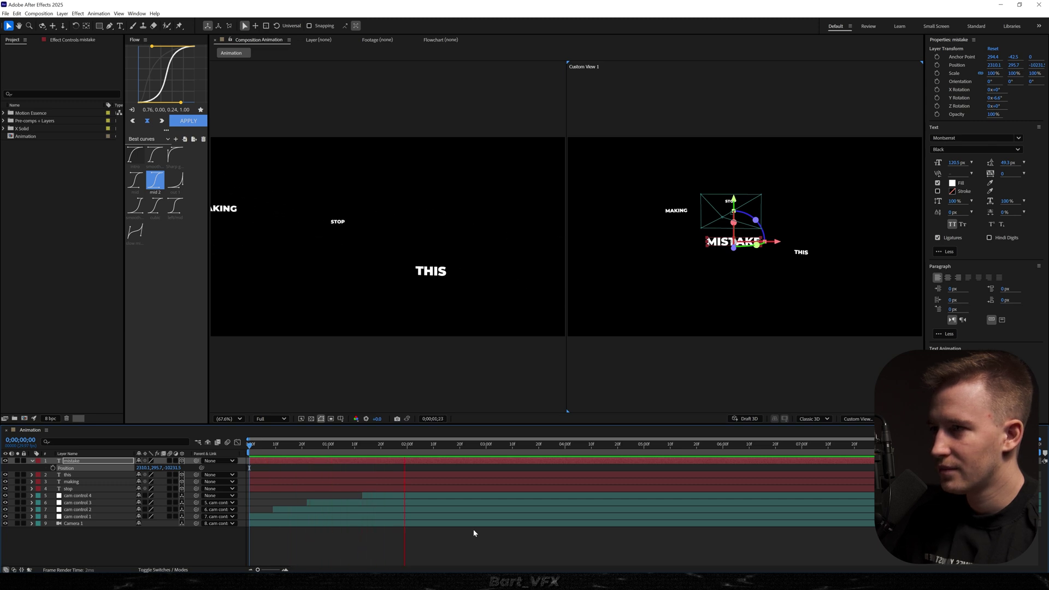
{"action": "key", "text": "space"}
Scrub through the camera moves from MAKING to THIS to check the timing of the cam control layers
{"action": "left_click", "coordinate": [342, 543]}
{"action": "left_click", "coordinate": [336, 510]}
{"action": "left_click", "coordinate": [324, 444]}
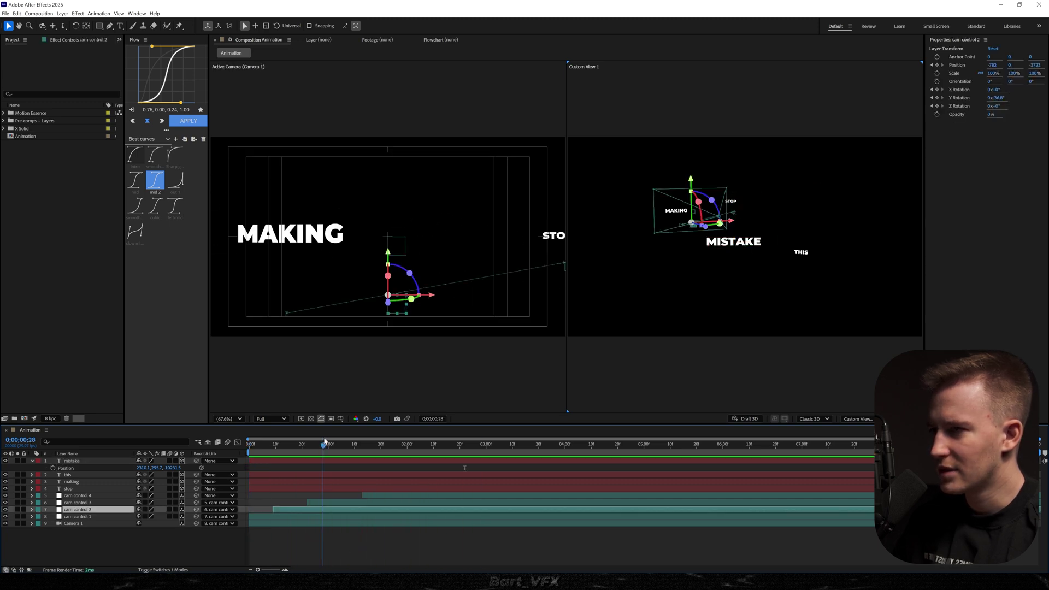
{"action": "left_click_drag", "start_coordinate": [325, 441], "coordinate": [388, 430]}
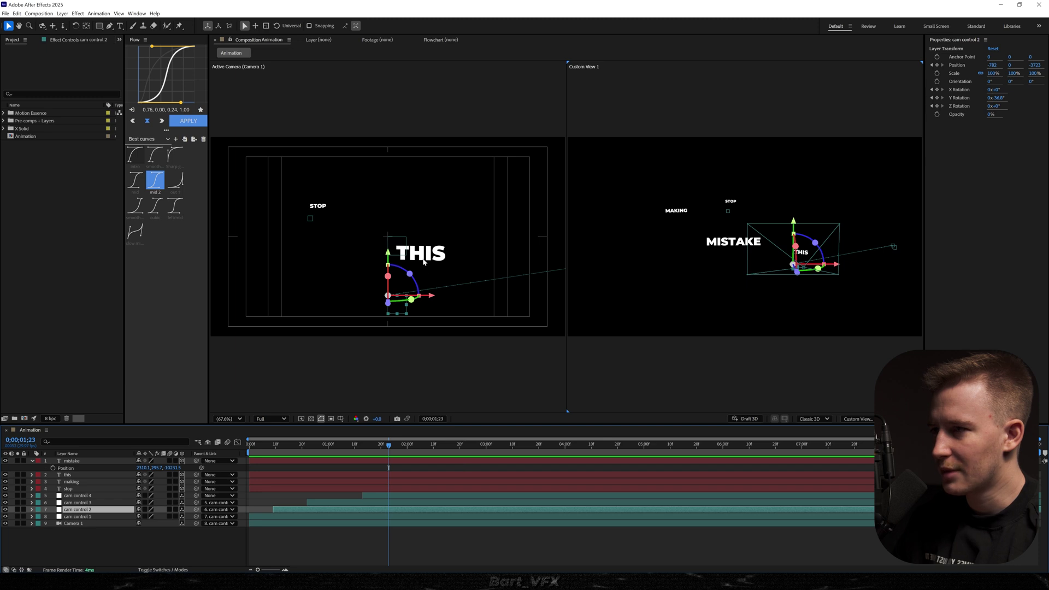
{"action": "left_click", "coordinate": [339, 503]}
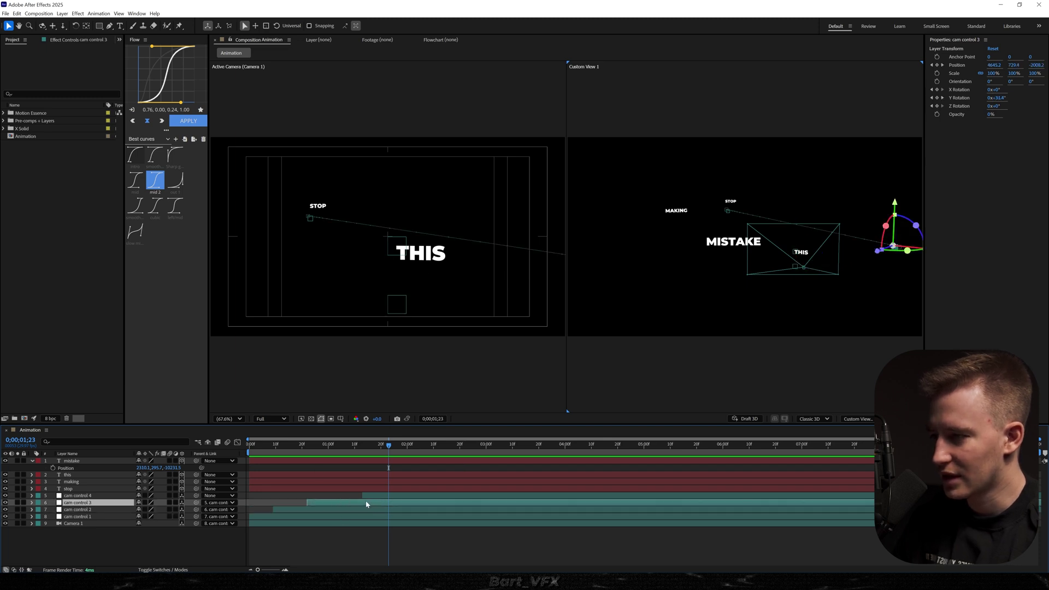
Reveal the cam control layers' keyframes and move cam control 3's ending Position and Y Rotation keyframes later, to about 0;00;02;04
{"action": "left_click", "coordinate": [373, 496]}
{"action": "left_click", "coordinate": [359, 516], "text": "shift"}
{"action": "key", "text": "u"}
{"action": "scroll", "coordinate": [395, 483], "scroll_direction": "down", "scroll_amount": 1}
{"action": "left_click_drag", "start_coordinate": [327, 445], "coordinate": [365, 446]}
{"action": "left_click", "coordinate": [372, 511]}
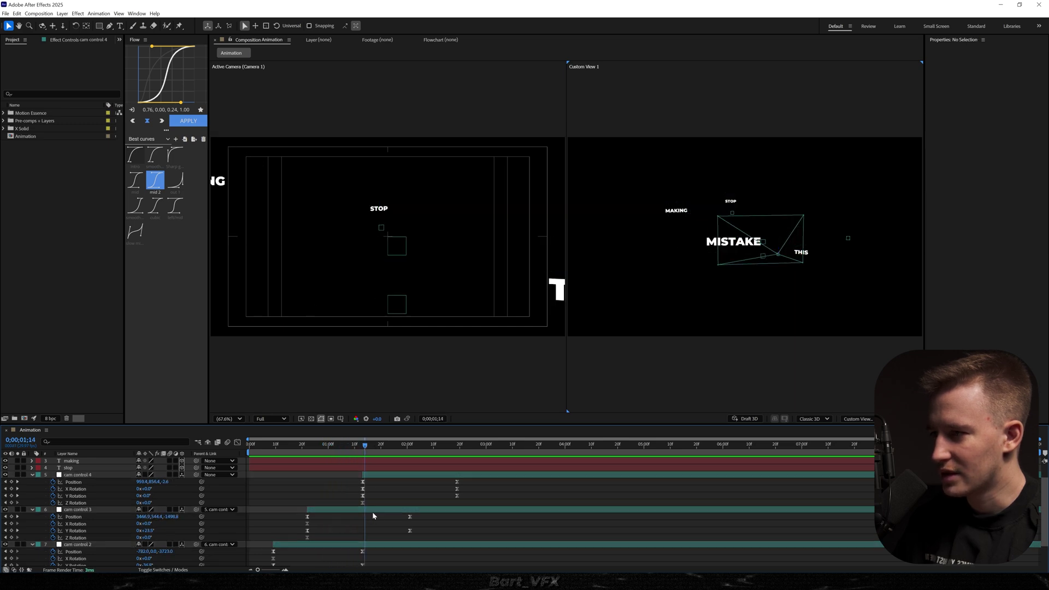
{"action": "left_click_drag", "start_coordinate": [416, 515], "coordinate": [408, 535]}
{"action": "left_click_drag", "start_coordinate": [410, 530], "coordinate": [418, 531]}
Shift the cam control 4 layer later to start at about 0;00;01;23, previewing the move between adjustments
{"action": "left_click_drag", "start_coordinate": [387, 477], "coordinate": [395, 475]}
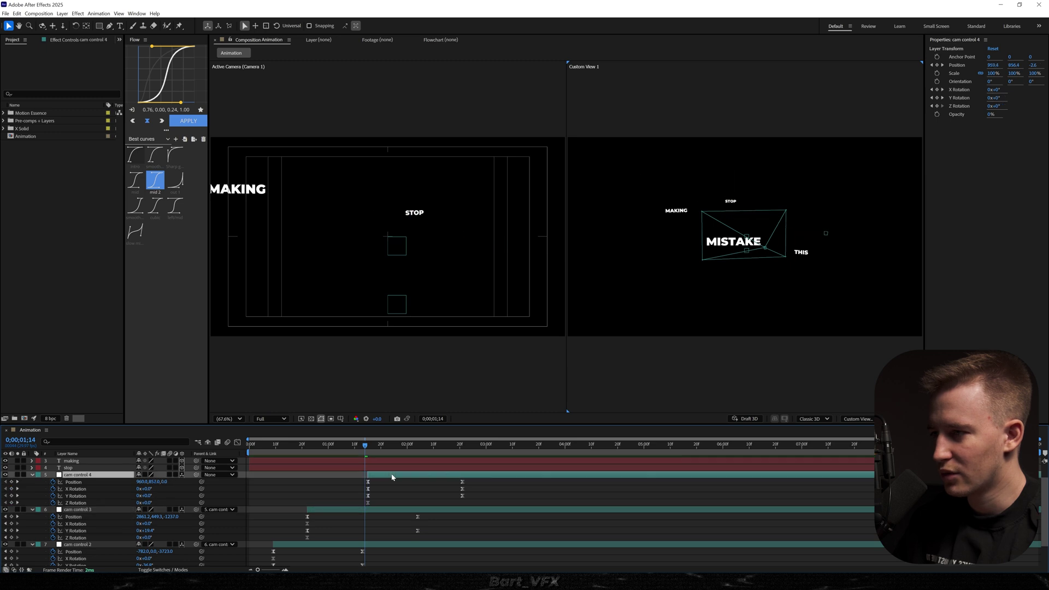
{"action": "key", "text": "space"}
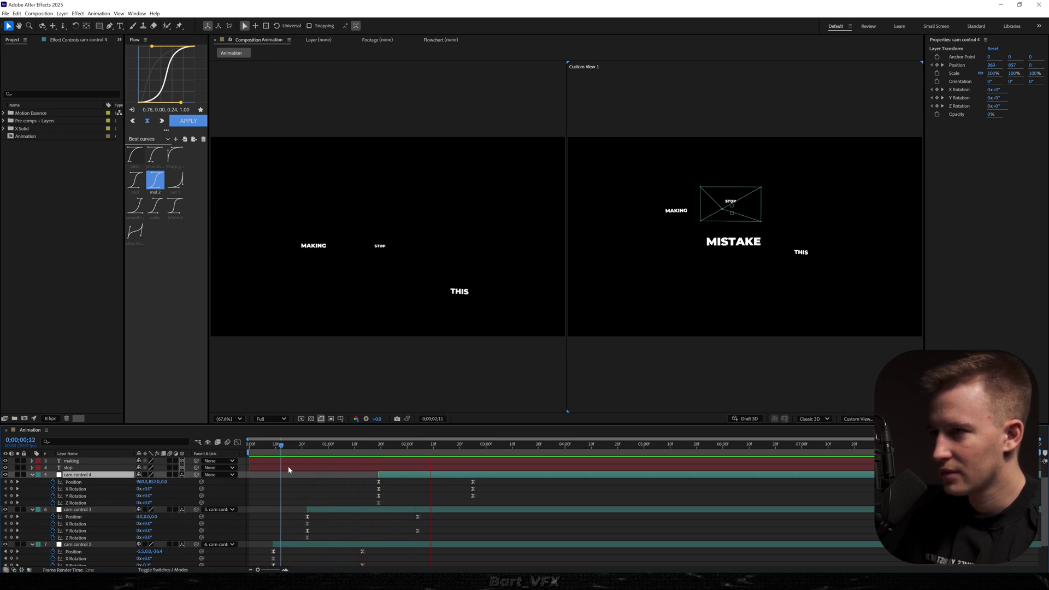
{"action": "key", "text": "space"}
{"action": "left_click_drag", "start_coordinate": [398, 477], "coordinate": [408, 476]}
Reframe MISTAKE at 0;00;02;29 by changing cam control 4's Position keyframe to about -205, -313, -5670
{"action": "left_click_drag", "start_coordinate": [371, 445], "coordinate": [484, 445]}
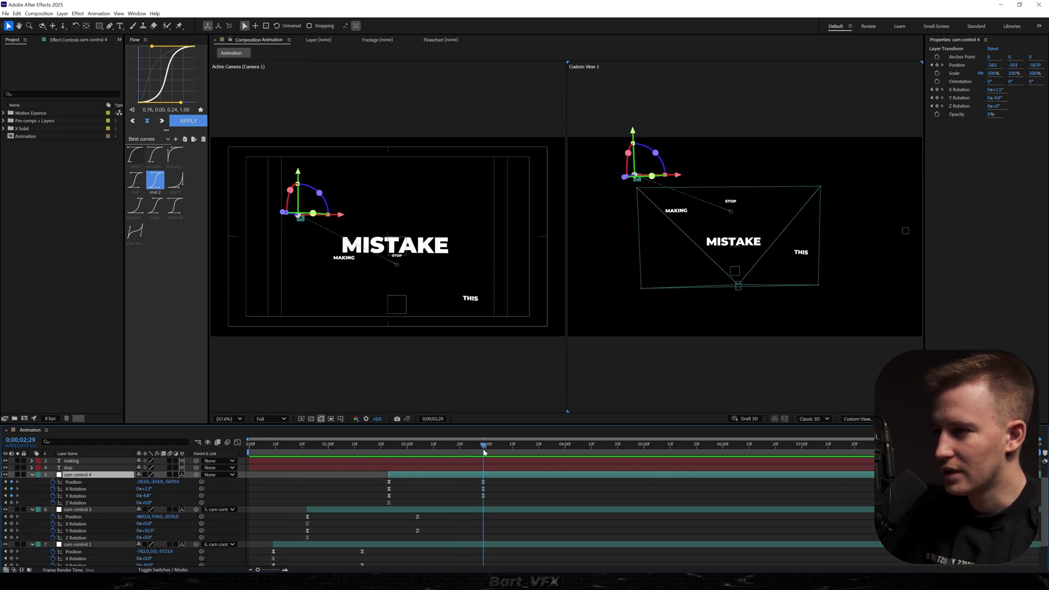
{"action": "left_click", "coordinate": [435, 509]}
{"action": "left_click_drag", "start_coordinate": [158, 483], "coordinate": [167, 483]}
{"action": "left_click", "coordinate": [379, 316]}
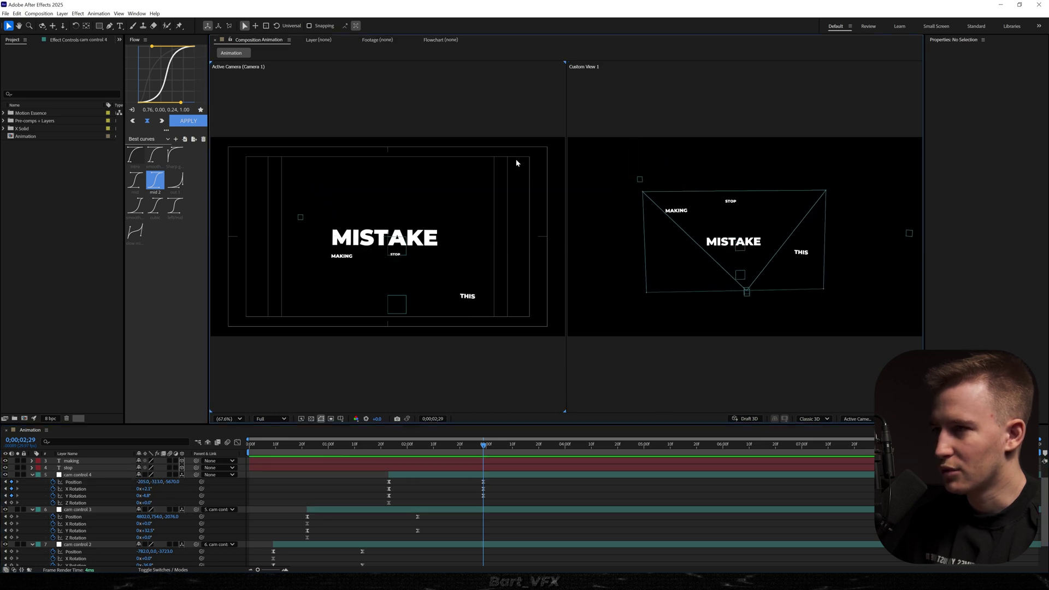
Collapse the layer properties, enable motion blur for the four text layers and preview the animation from the start
{"action": "left_click", "coordinate": [341, 418]}
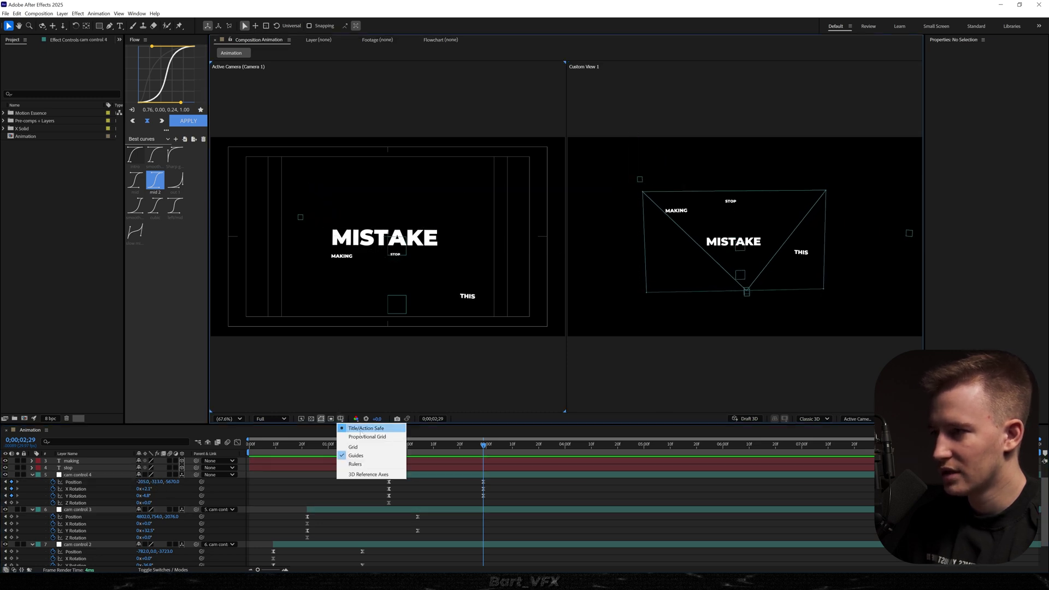
{"action": "left_click", "coordinate": [435, 548]}
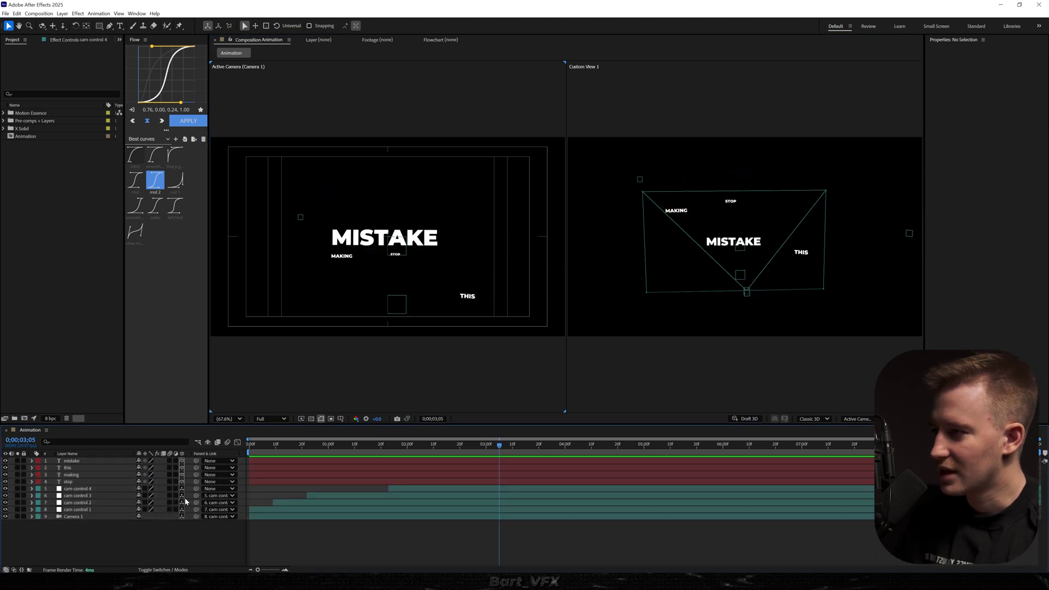
{"action": "key", "text": "space"}
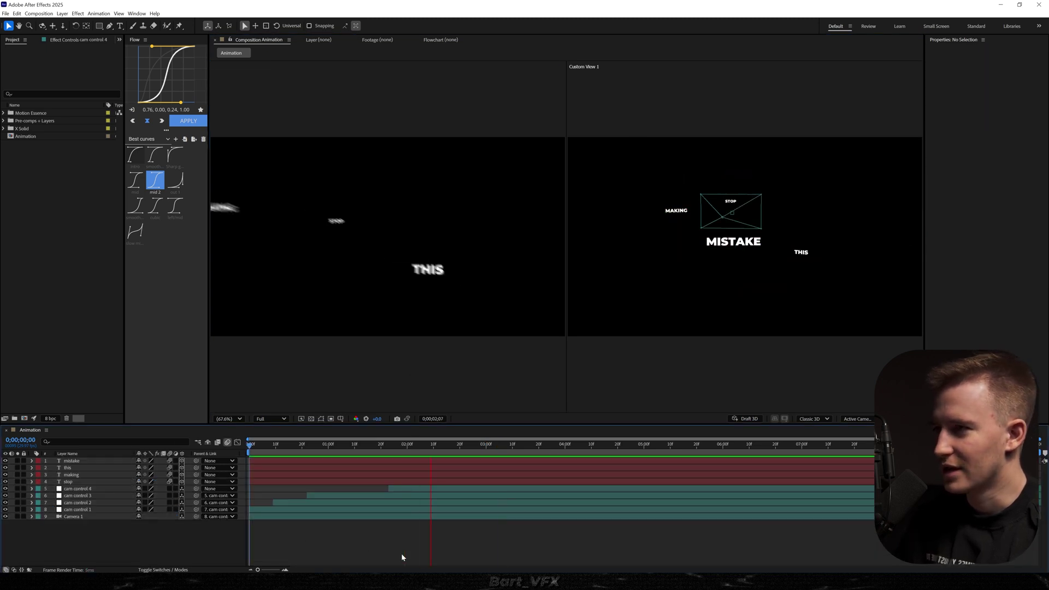
Shift the cam control 4 layer earlier to start at about 0;00;01;14 and preview the animation from the start
{"action": "left_click_drag", "start_coordinate": [359, 445], "coordinate": [383, 434]}
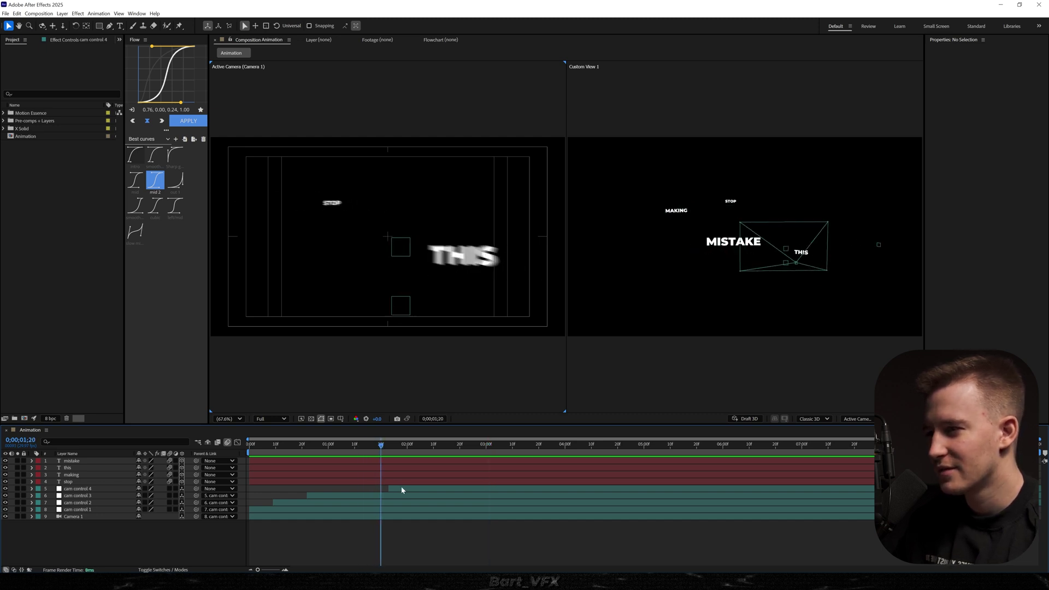
{"action": "left_click_drag", "start_coordinate": [401, 490], "coordinate": [377, 489]}
{"action": "left_click", "coordinate": [277, 443]}
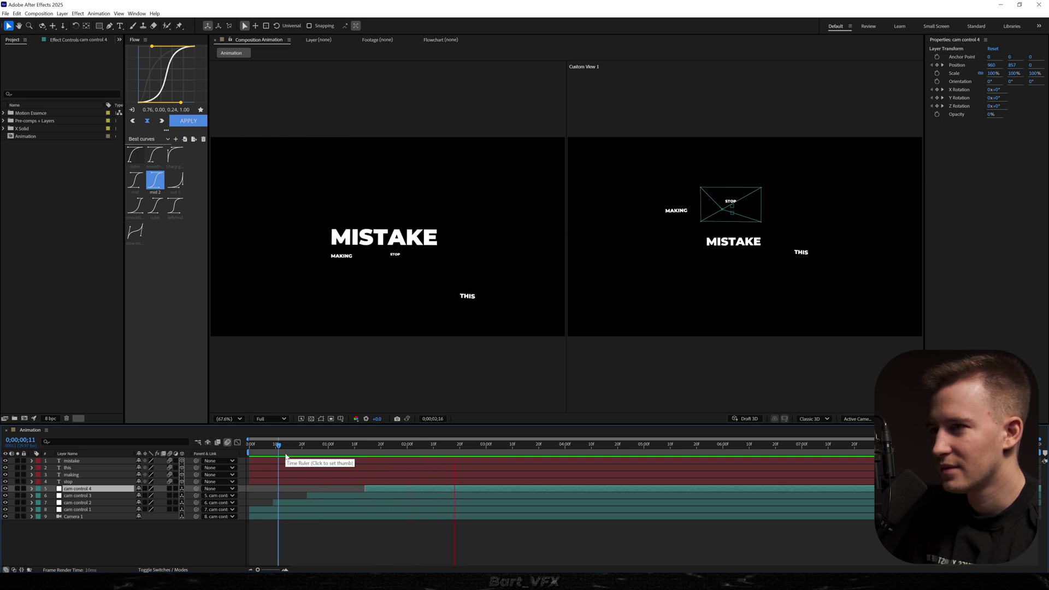
{"action": "key", "text": "space"}
{"action": "left_click", "coordinate": [407, 537]}
{"action": "key", "text": "Home"}
{"action": "key", "text": "space"}
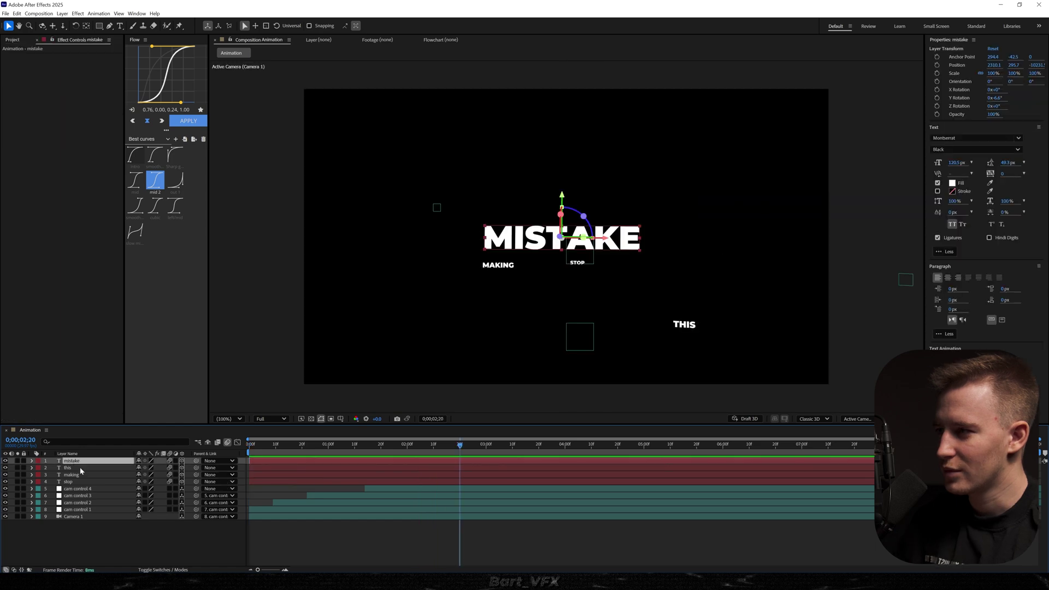
Tilt the MISTAKE layer with Y Rotation -10.9°, Z Rotation -0.1° and Orientation 2.1°, 1.1°, 0°, and preview from the start
{"action": "key", "text": "r"}
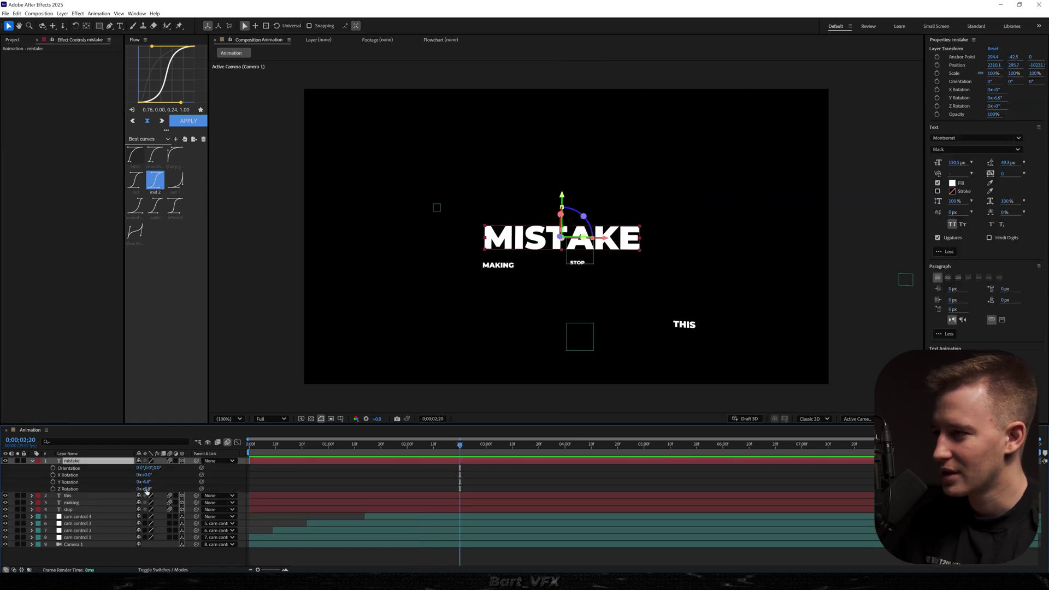
{"action": "left_click_drag", "start_coordinate": [145, 482], "coordinate": [148, 475]}
{"action": "left_click_drag", "start_coordinate": [148, 490], "coordinate": [148, 490]}
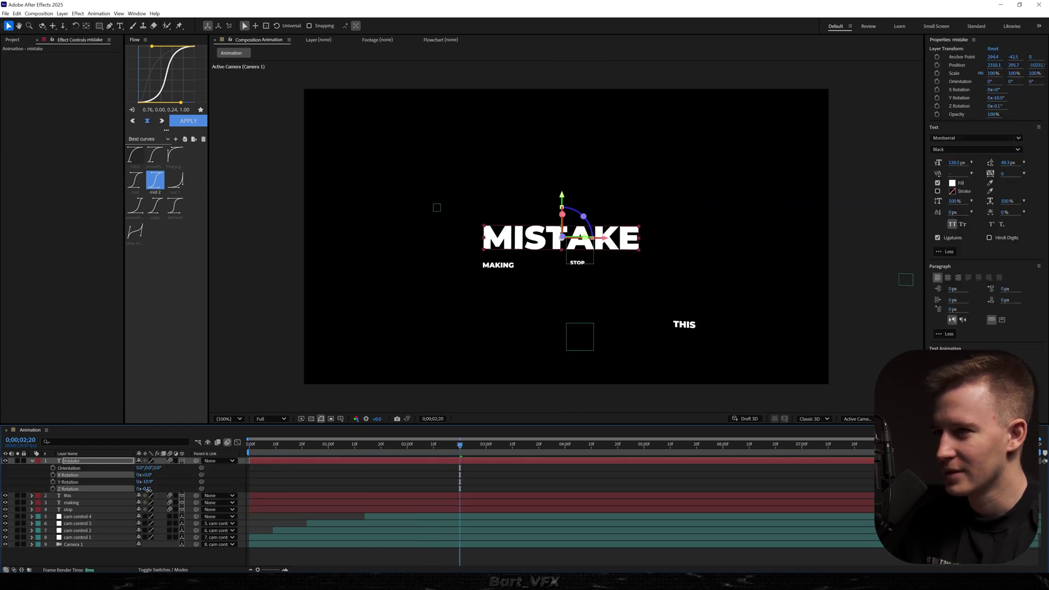
{"action": "key", "text": "space"}
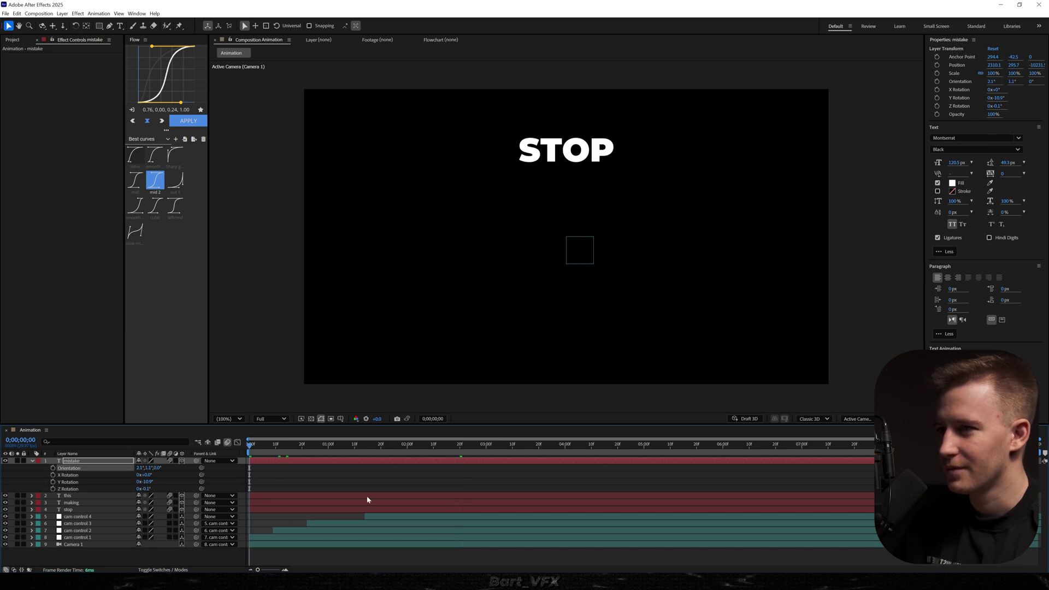